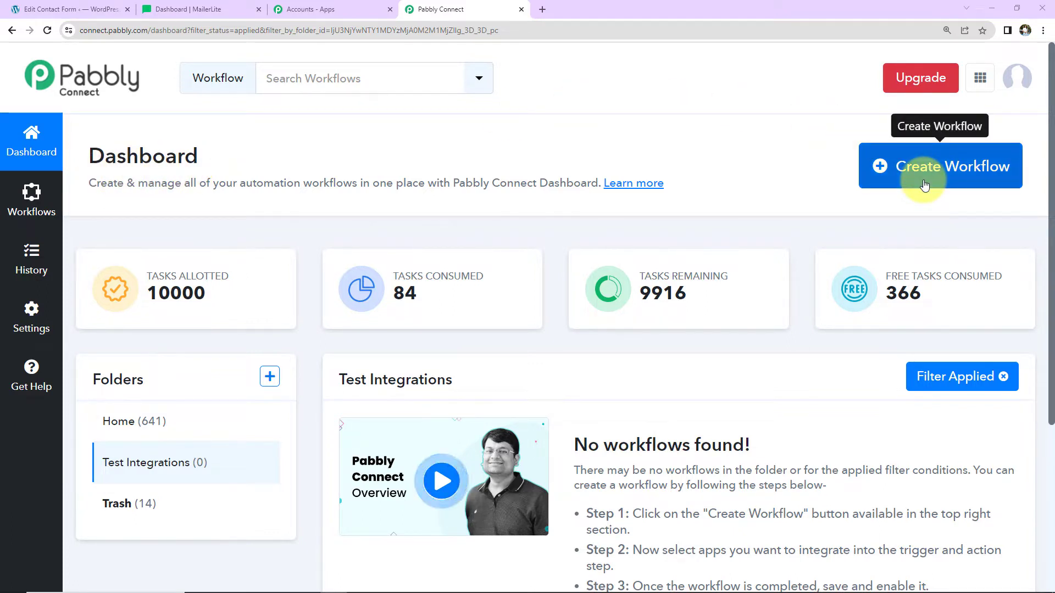
Create a workflow named "Create MailerLite Contact for Contact Form 7 Submission"
click(920, 175)
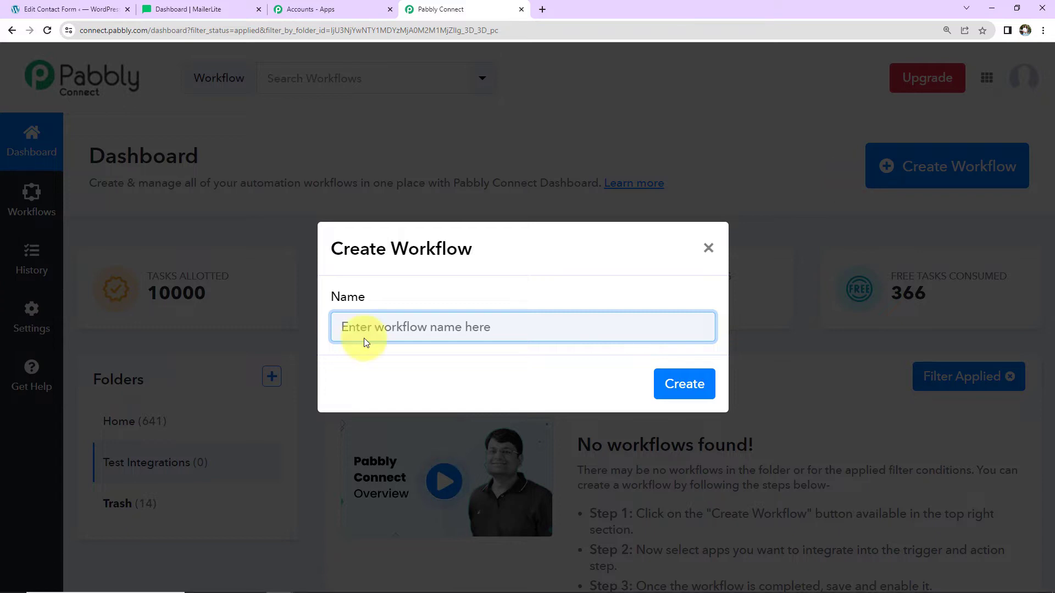
text(Create MailerLite Contact for Contact Form 7 Submission)
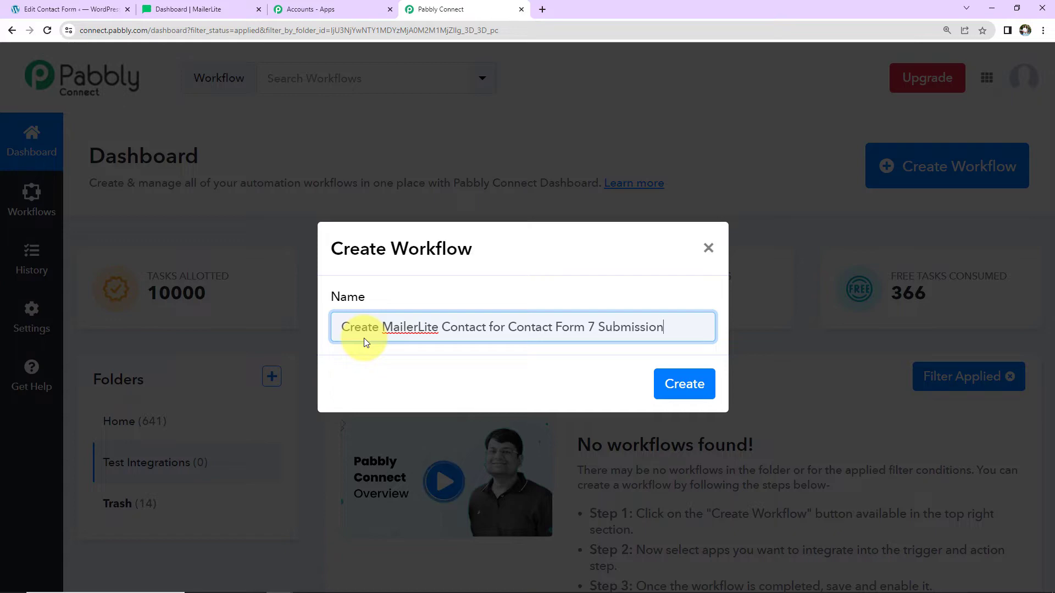
click(684, 383)
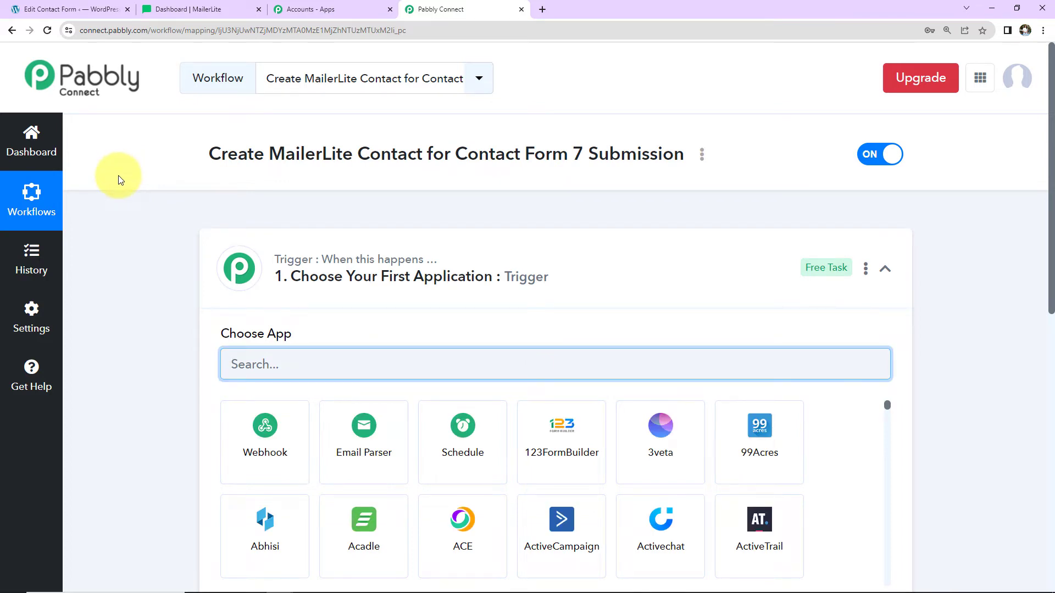
Set the workflow's trigger to the Contact Form 7 app with the New Form Submission event
click(884, 269)
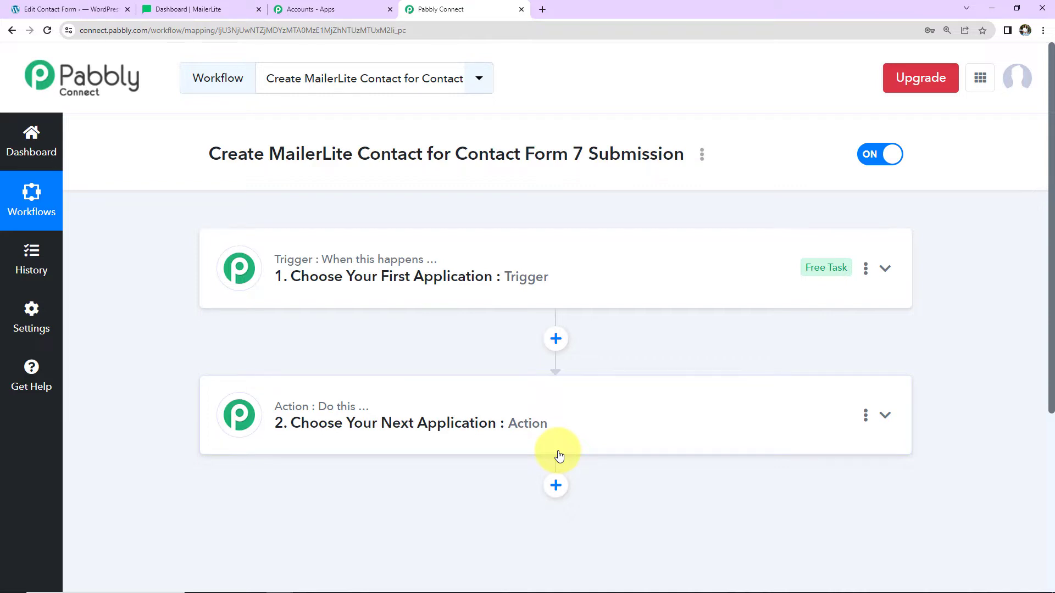
click(579, 280)
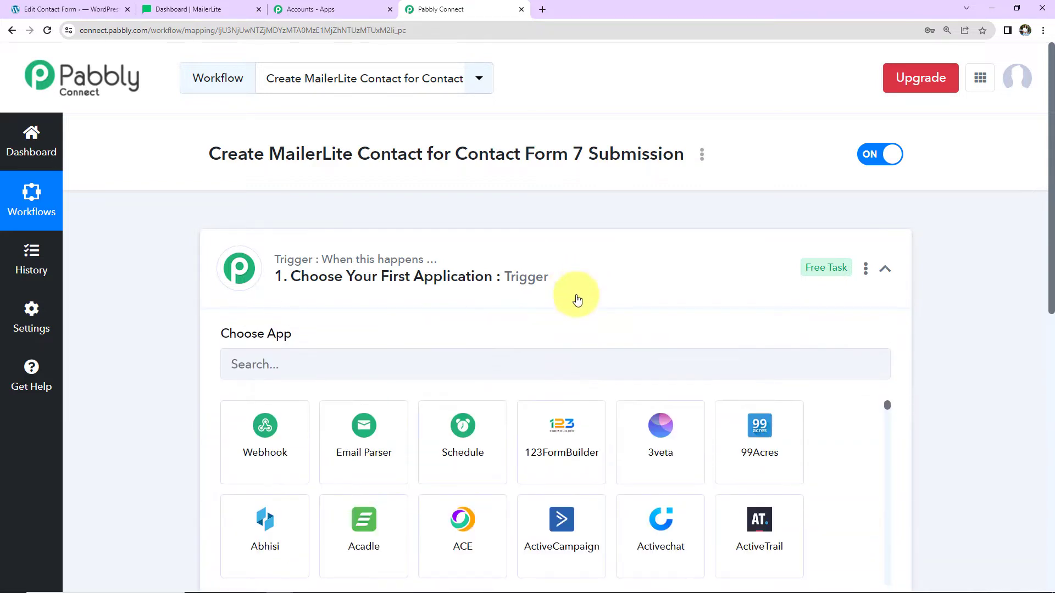
click(487, 363)
text(C)
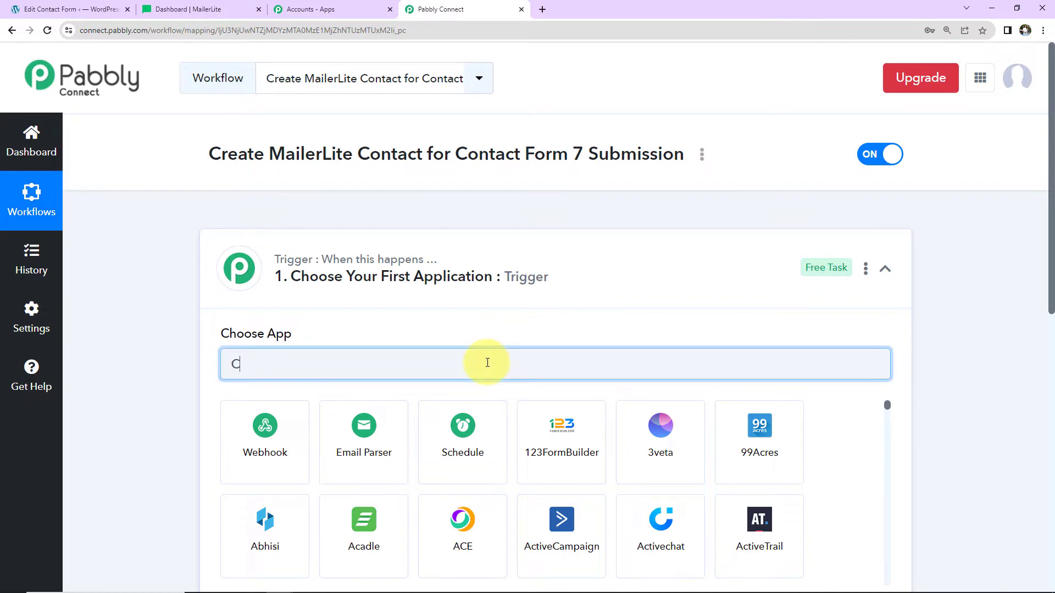
text(on)
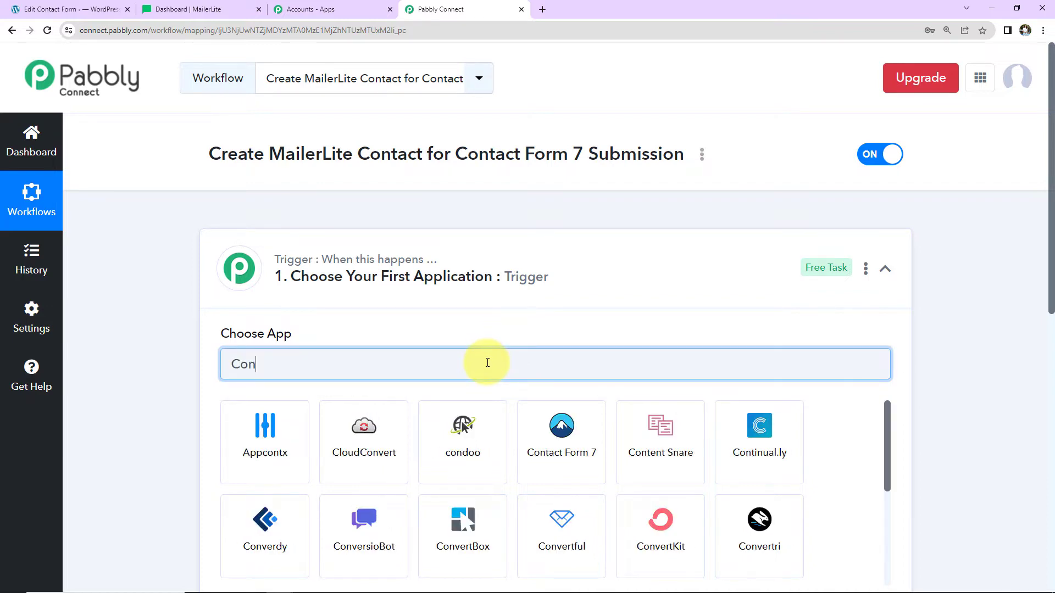
text(tact)
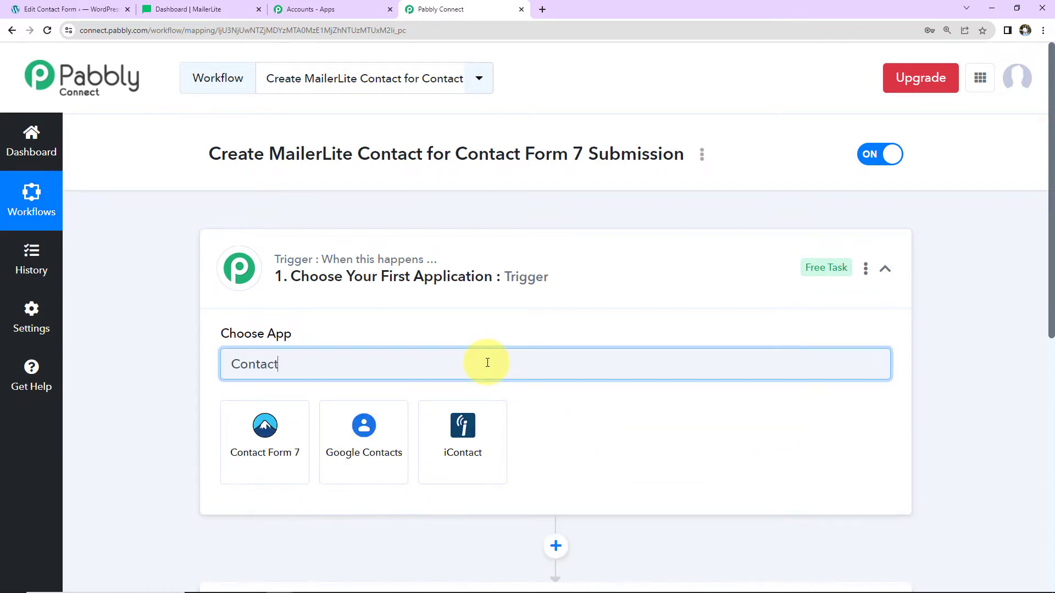
click(279, 441)
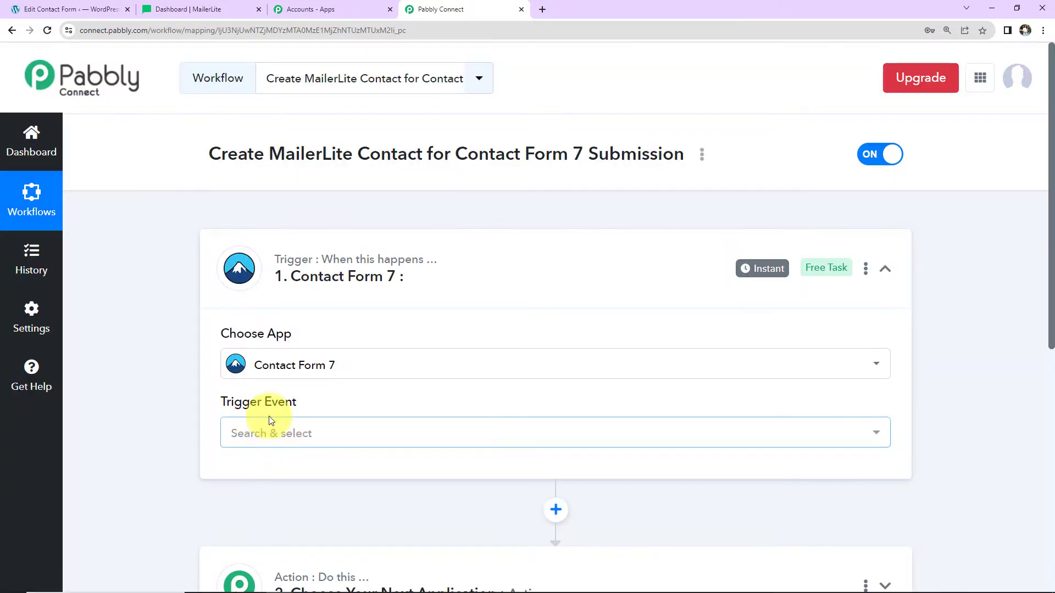
click(278, 434)
click(286, 523)
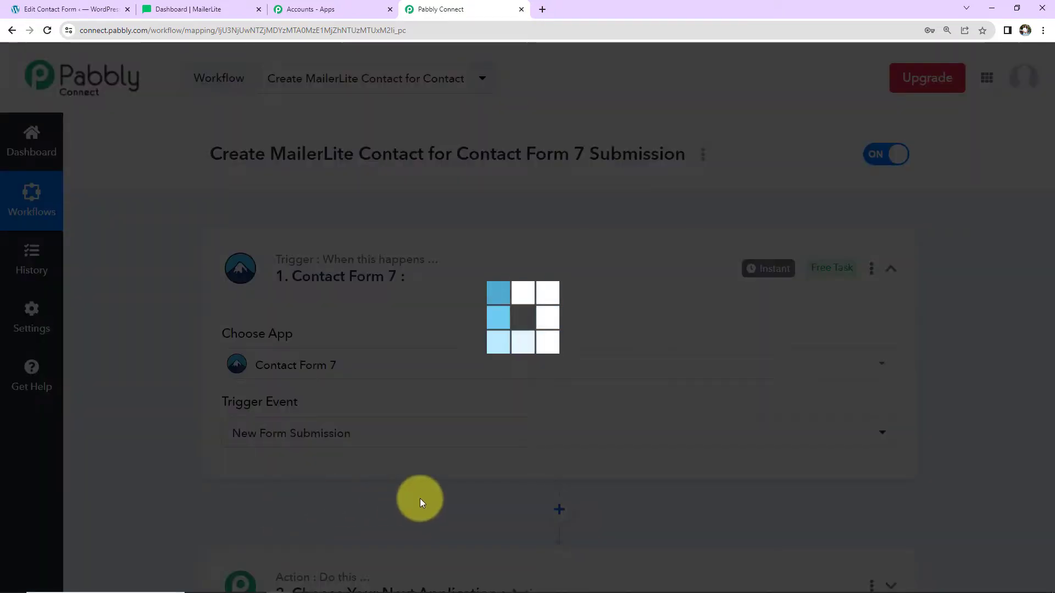
Copy the webhook URL of the Contact Form 7 trigger
scroll(420, 452, down, 2)
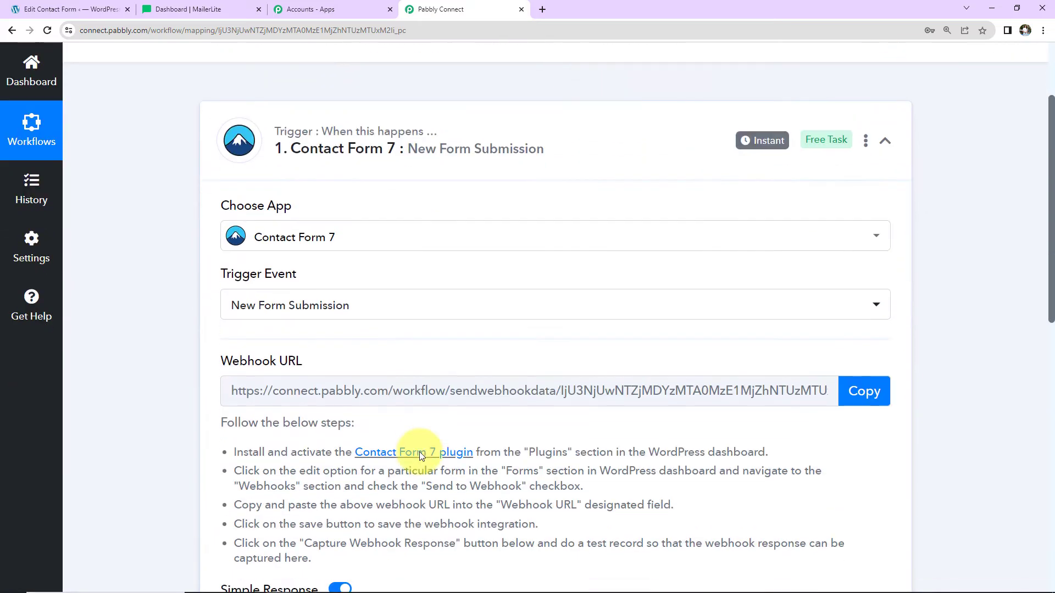
mouse_move(220, 361)
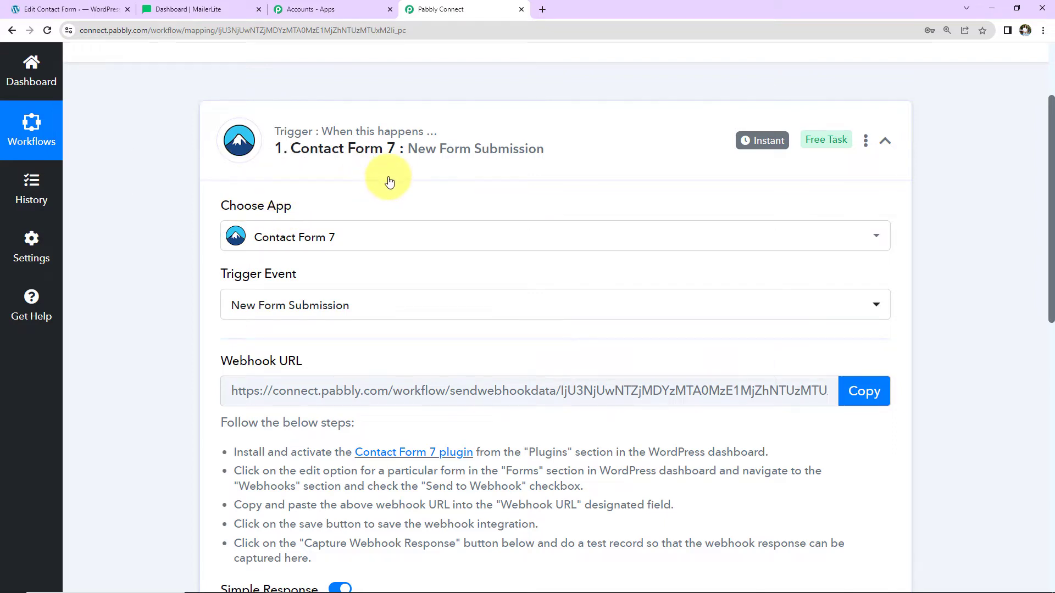
click(860, 390)
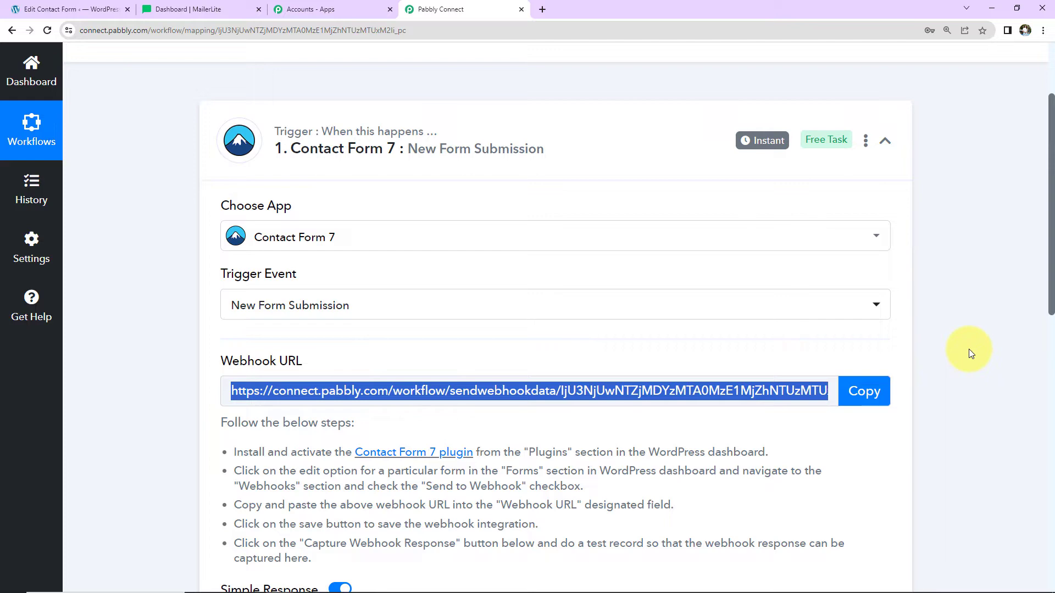
scroll(968, 349, down, 5)
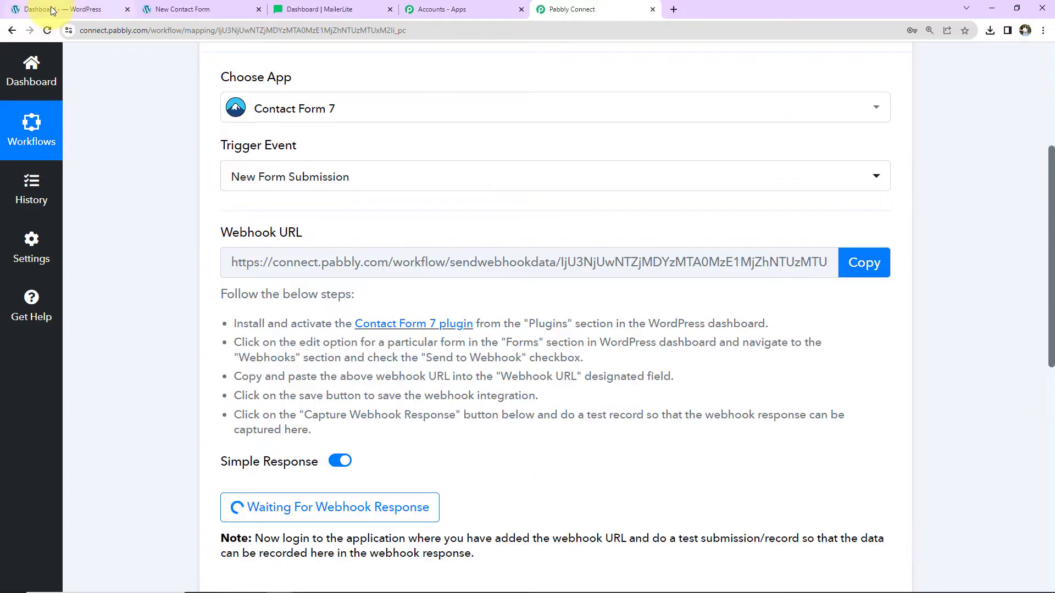
Switch to the WordPress dashboard and open the list of contact forms
click(20, 9)
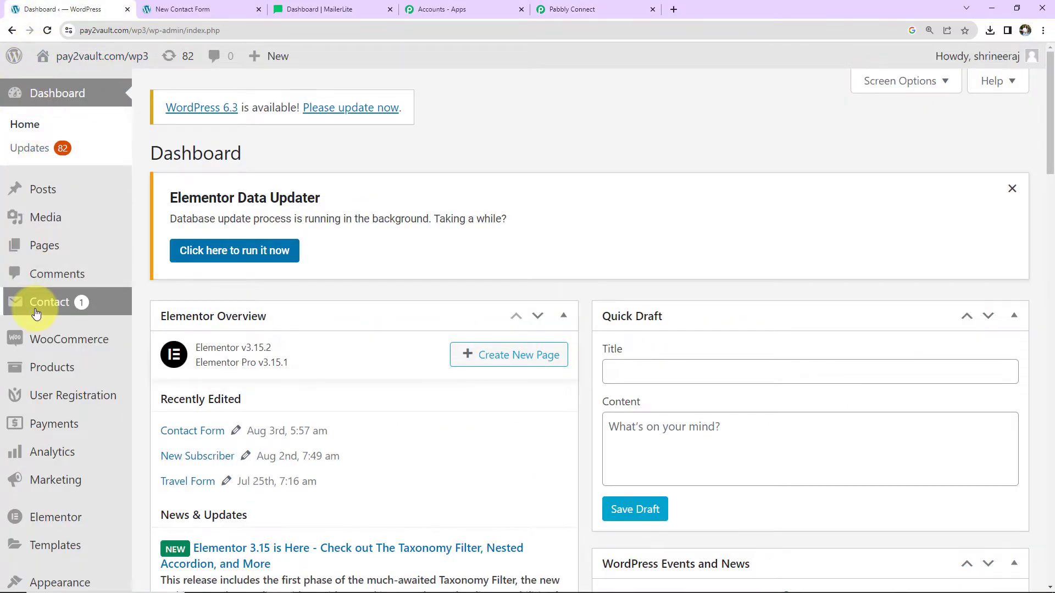
mouse_move(38, 303)
click(175, 311)
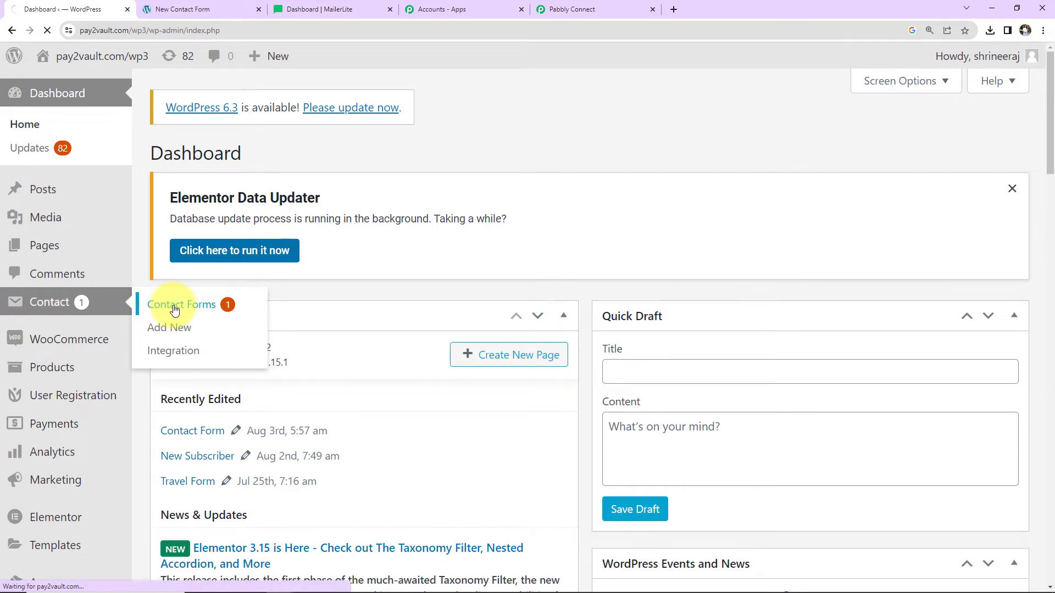
click(557, 9)
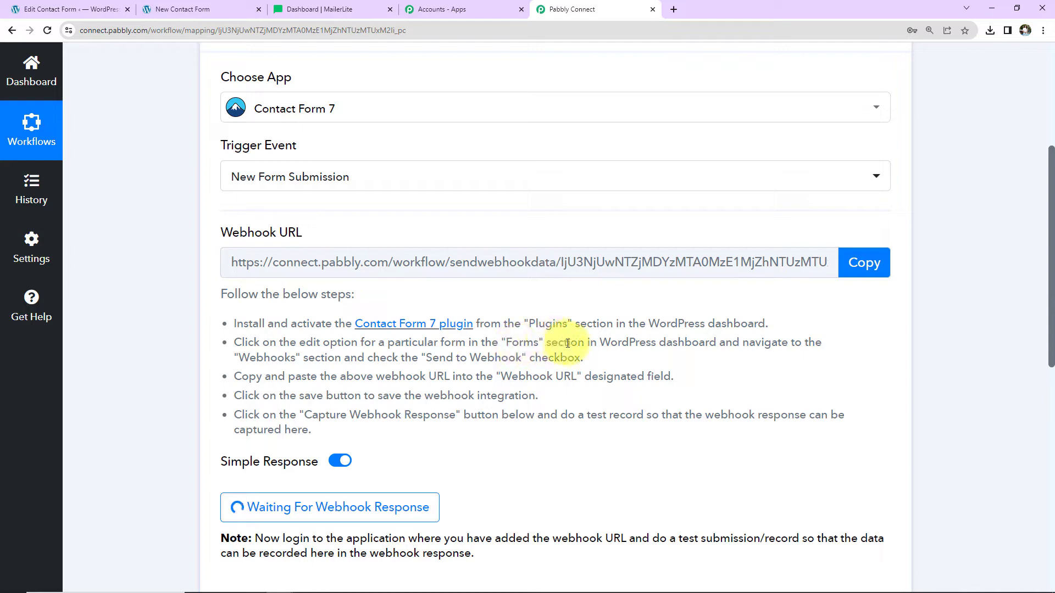
click(62, 6)
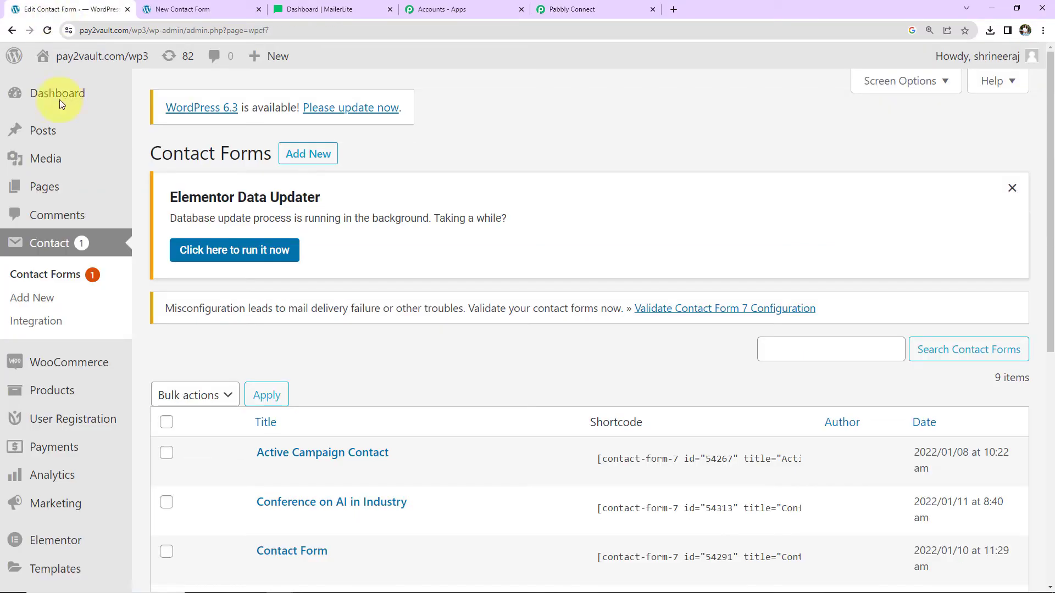
Open the form titled "Contact Form" for editing and show its webhook settings
scroll(368, 405, down, 2)
scroll(371, 405, down, 2)
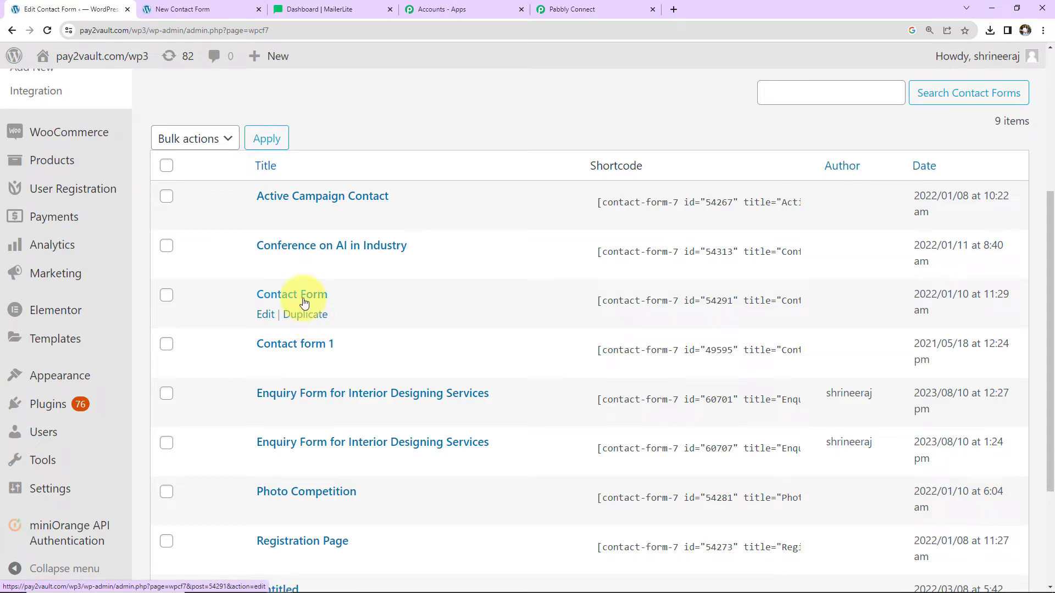
click(265, 317)
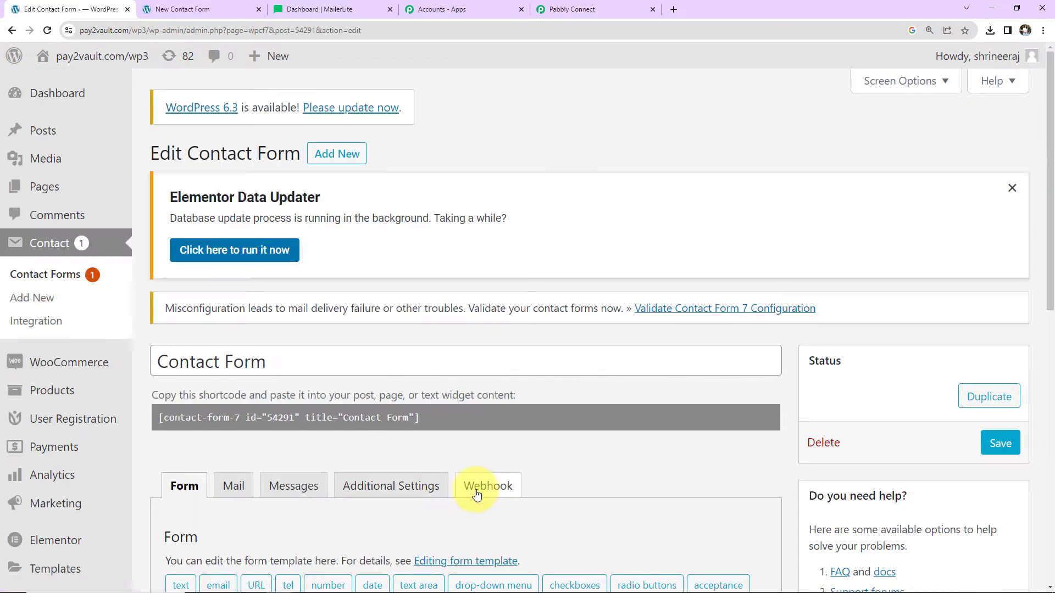
click(483, 484)
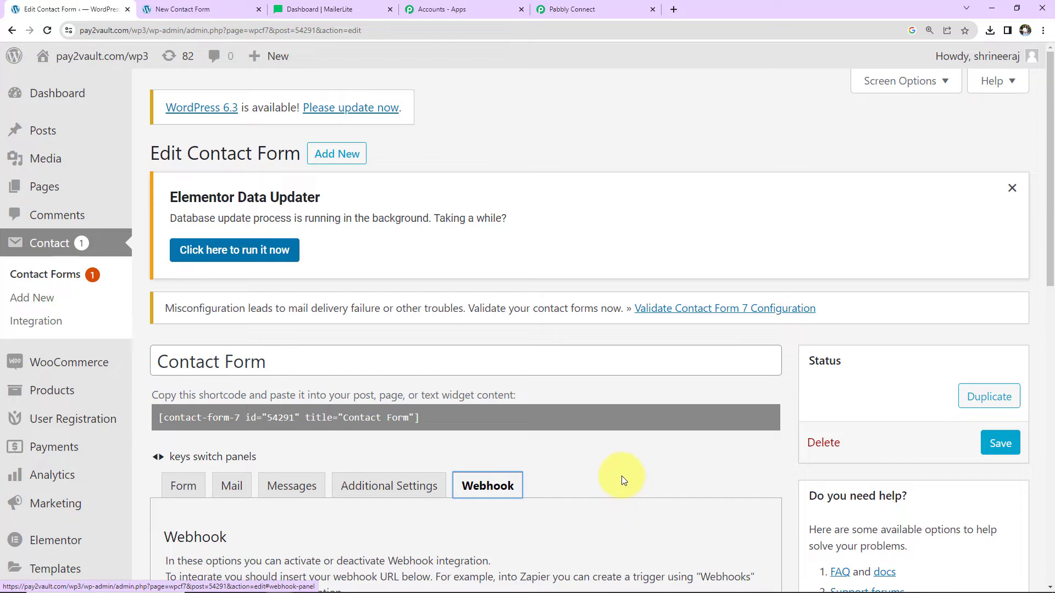
scroll(621, 478, down, 2)
scroll(621, 476, down, 4)
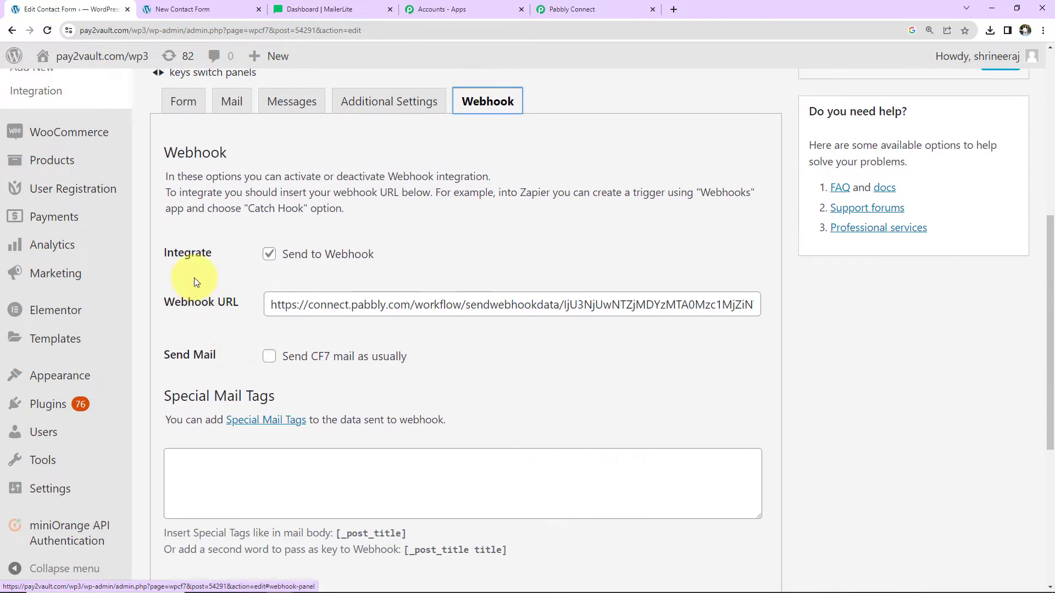
Replace the form's webhook URL with the one copied from the Pabbly Connect trigger, and save the form
drag(272, 304, 1020, 330)
key(BackSpace)
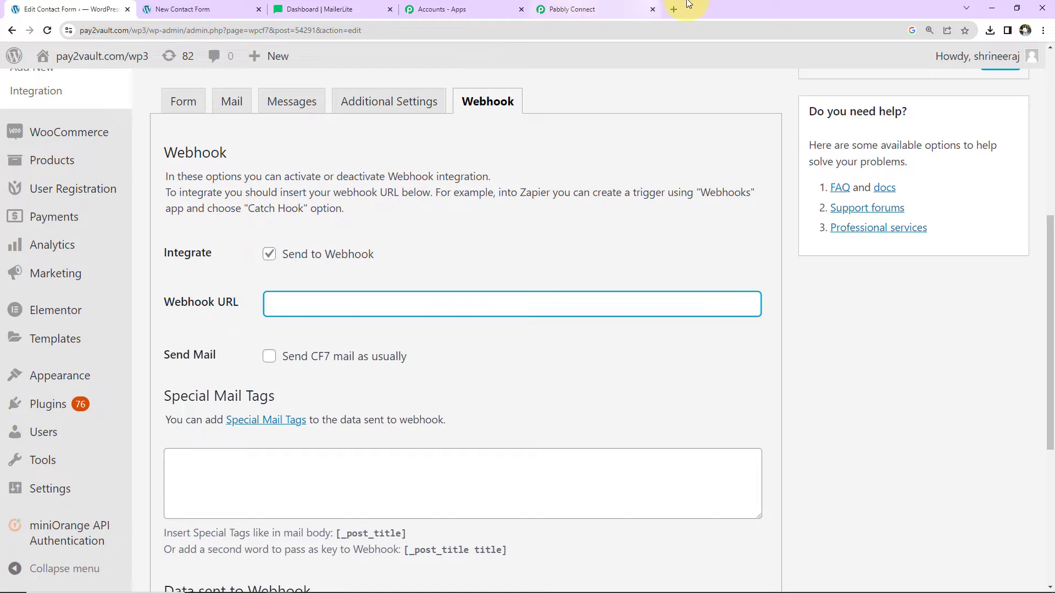
click(619, 11)
click(862, 262)
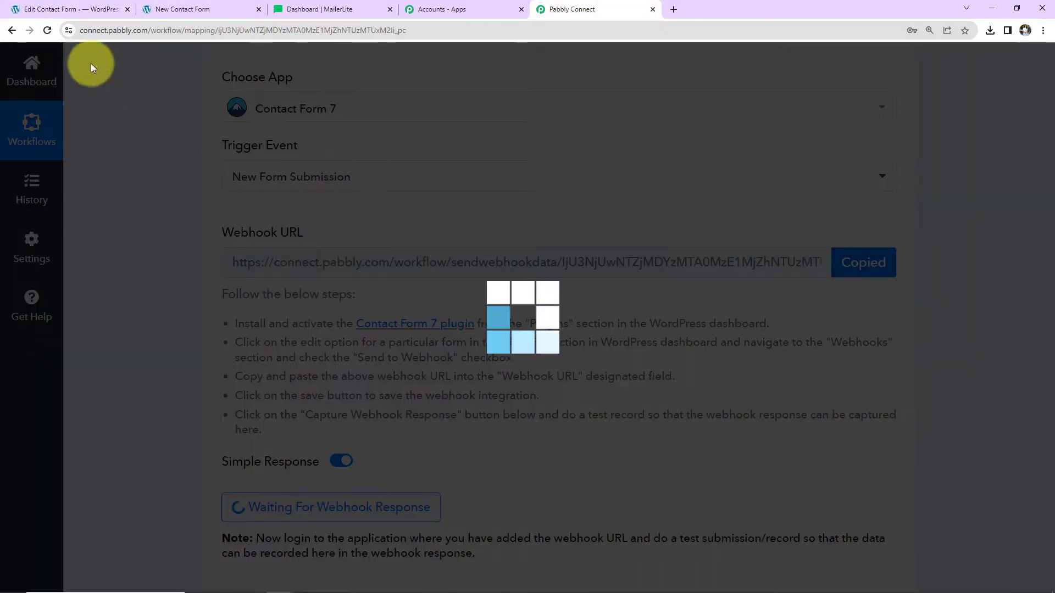
click(58, 8)
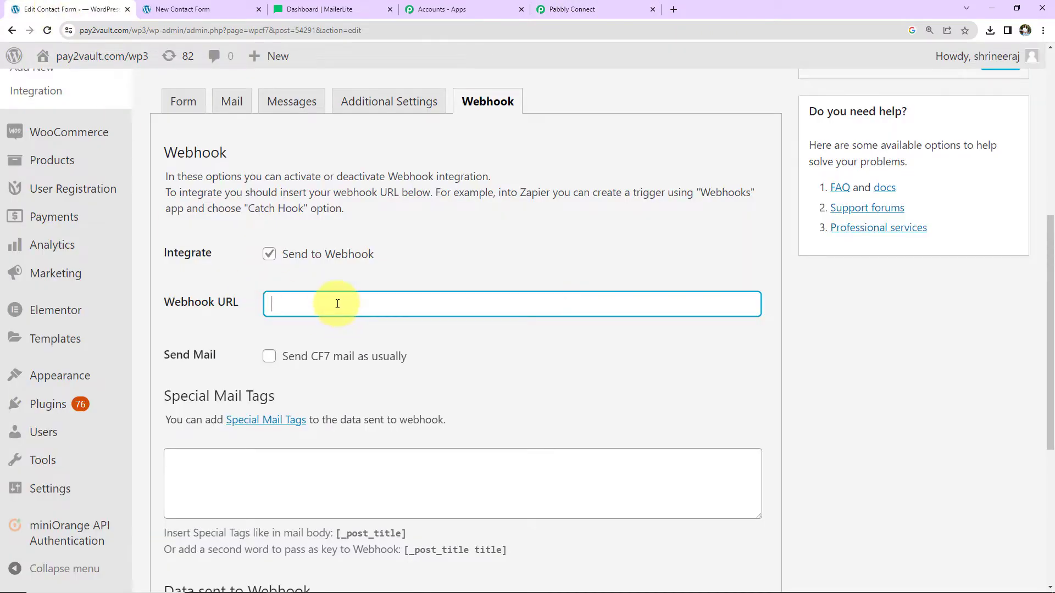
key(ctrl+v)
key(Home)
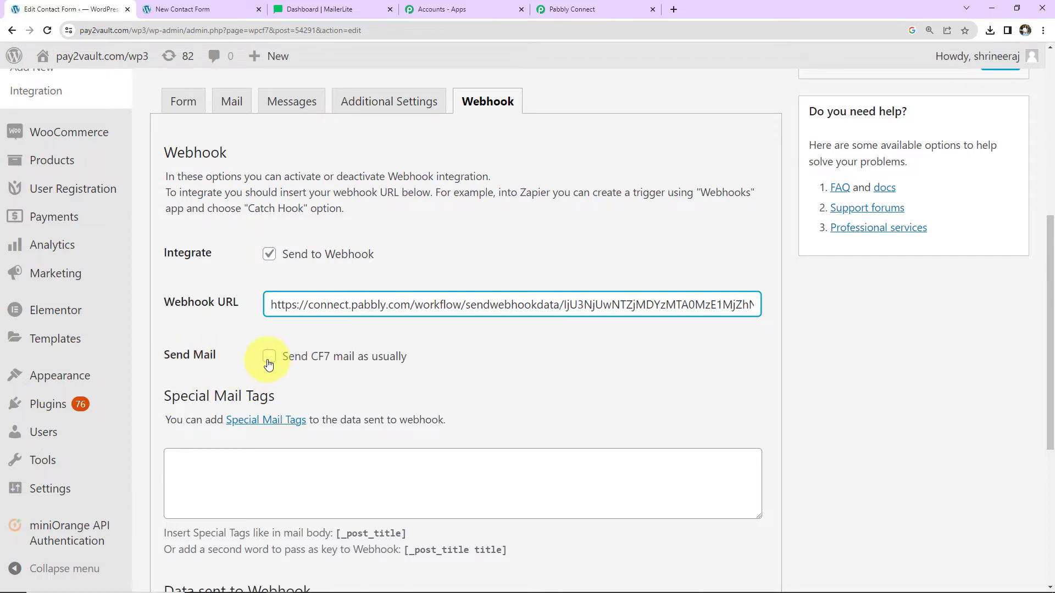
scroll(577, 396, down, 5)
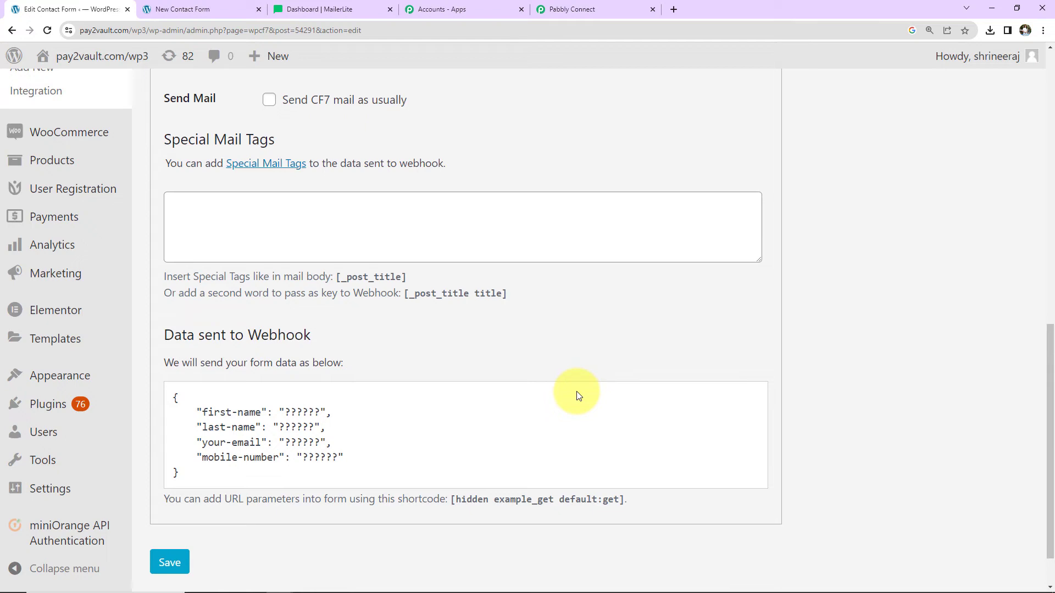
click(169, 506)
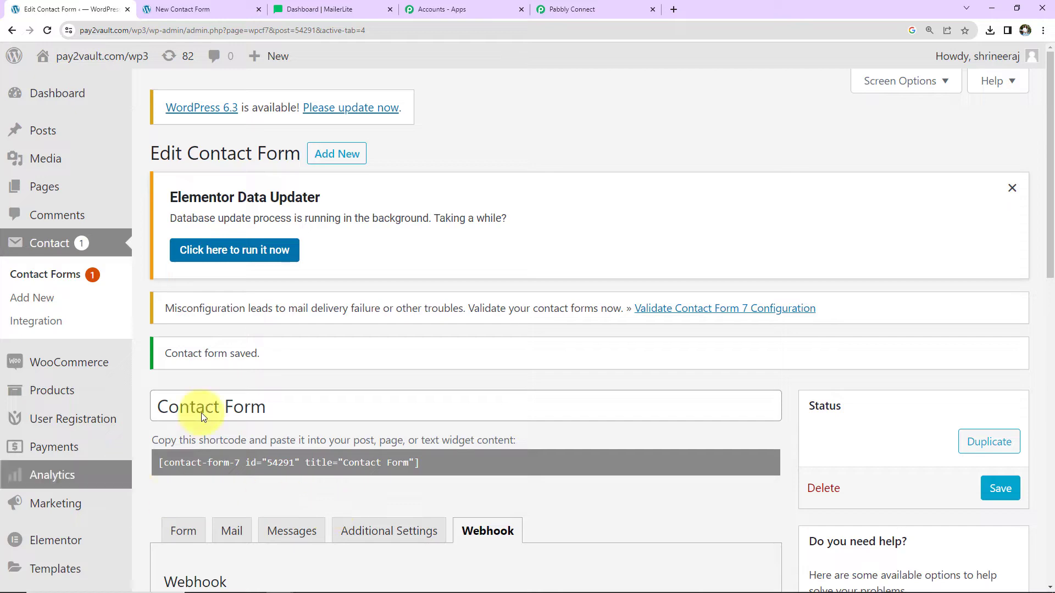
Copy the shortcode of the WordPress form "Contact Form"
click(583, 11)
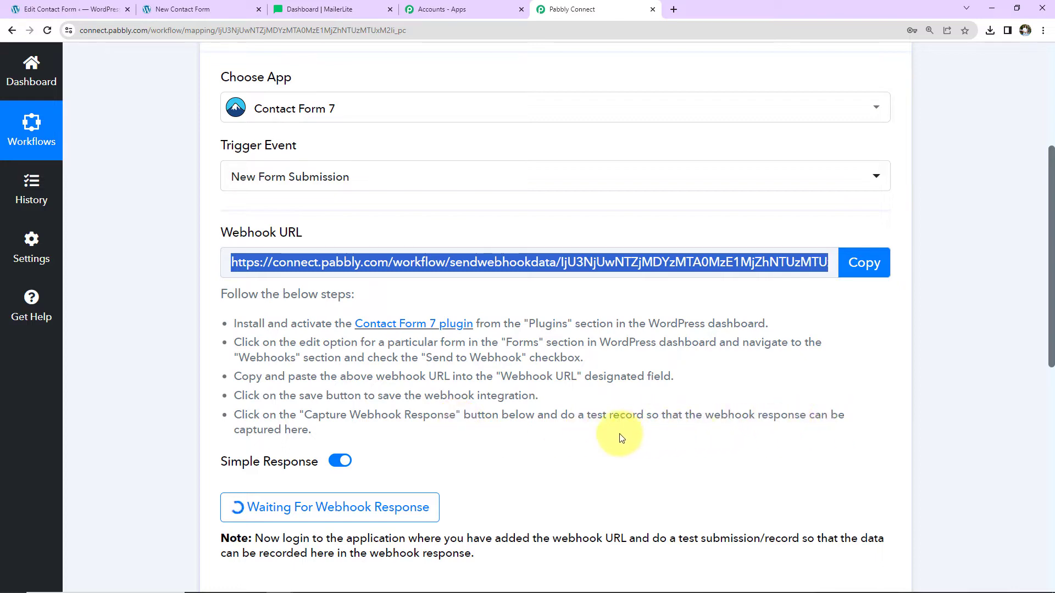
scroll(617, 436, down, 2)
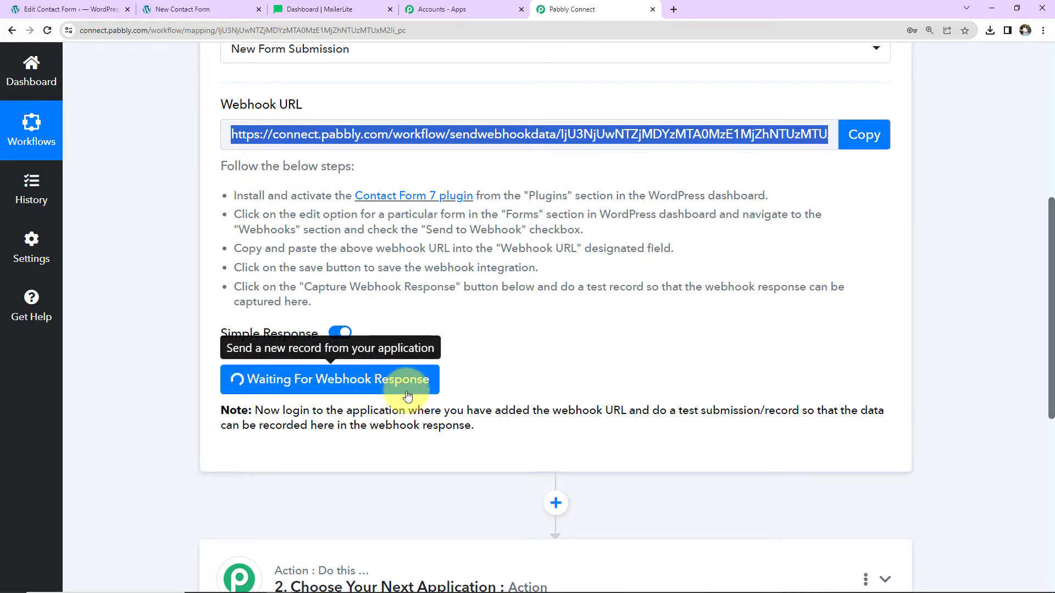
click(37, 10)
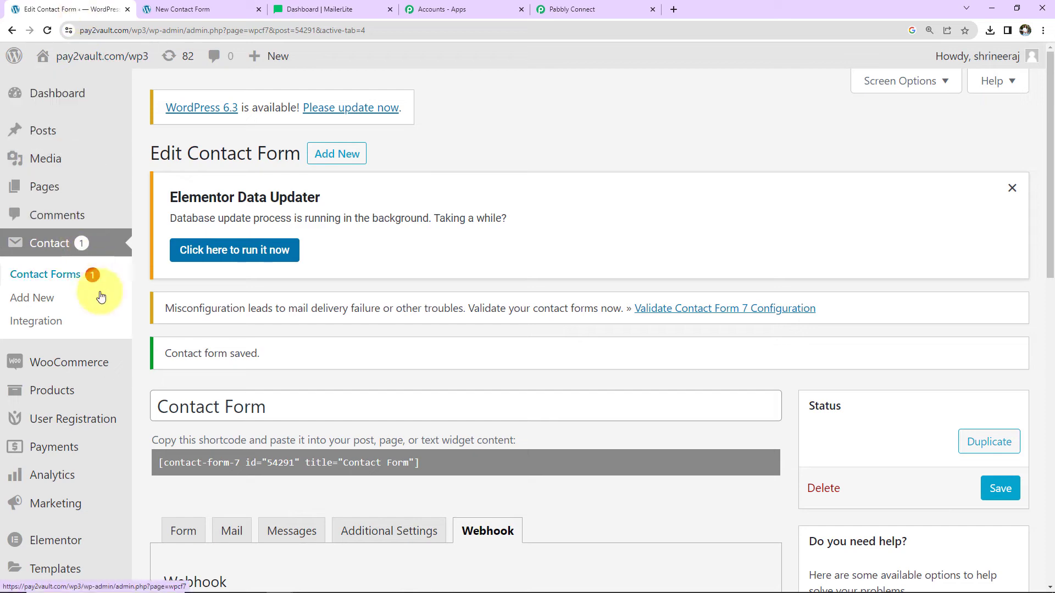
scroll(351, 449, down, 2)
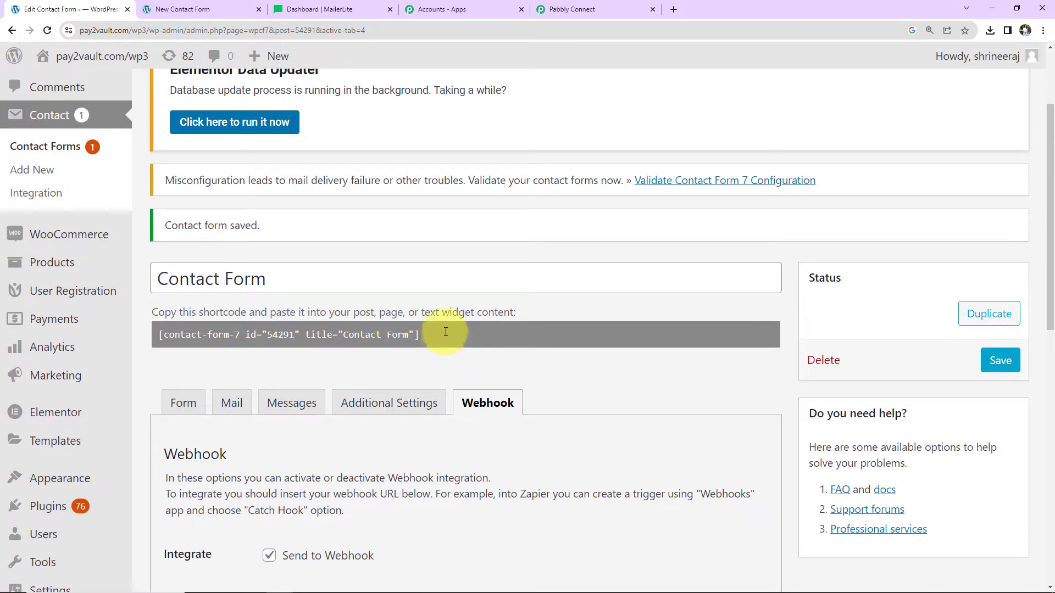
click(225, 335)
right_click(223, 340)
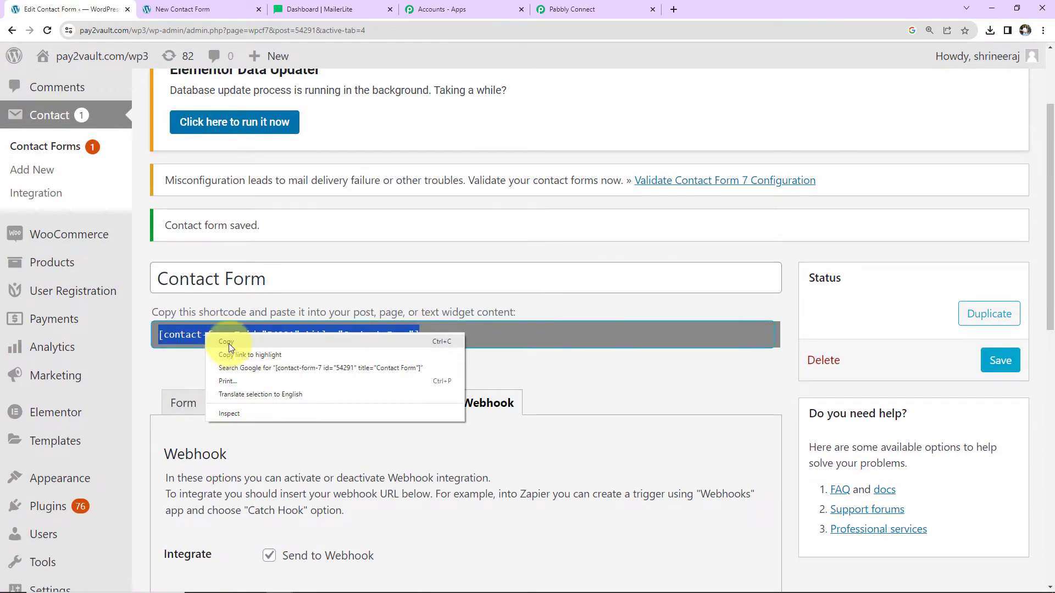
click(228, 343)
Start a new WordPress page
scroll(170, 325, up, 3)
mouse_move(52, 189)
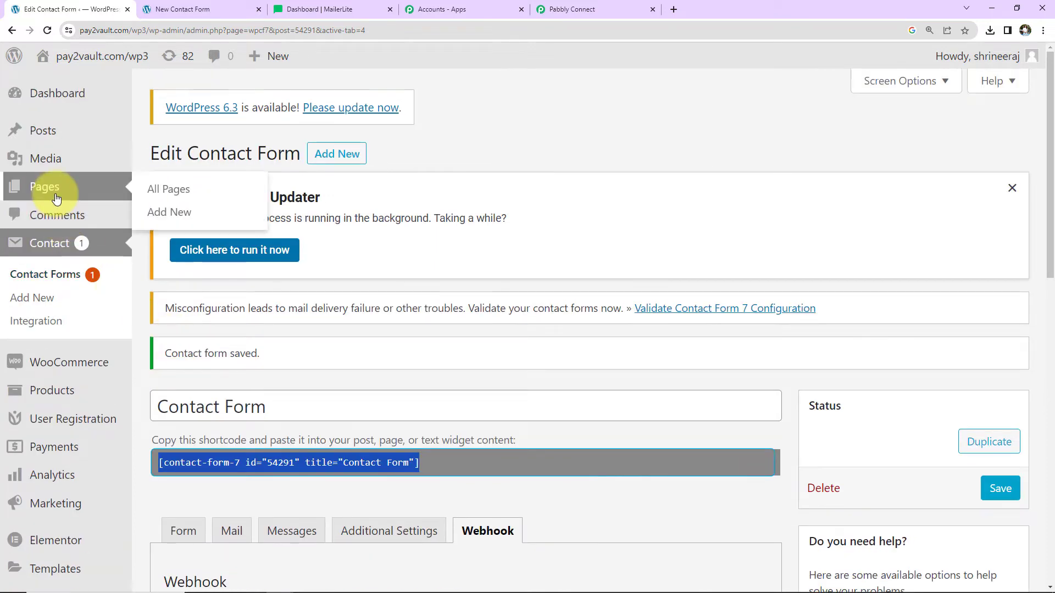
click(174, 214)
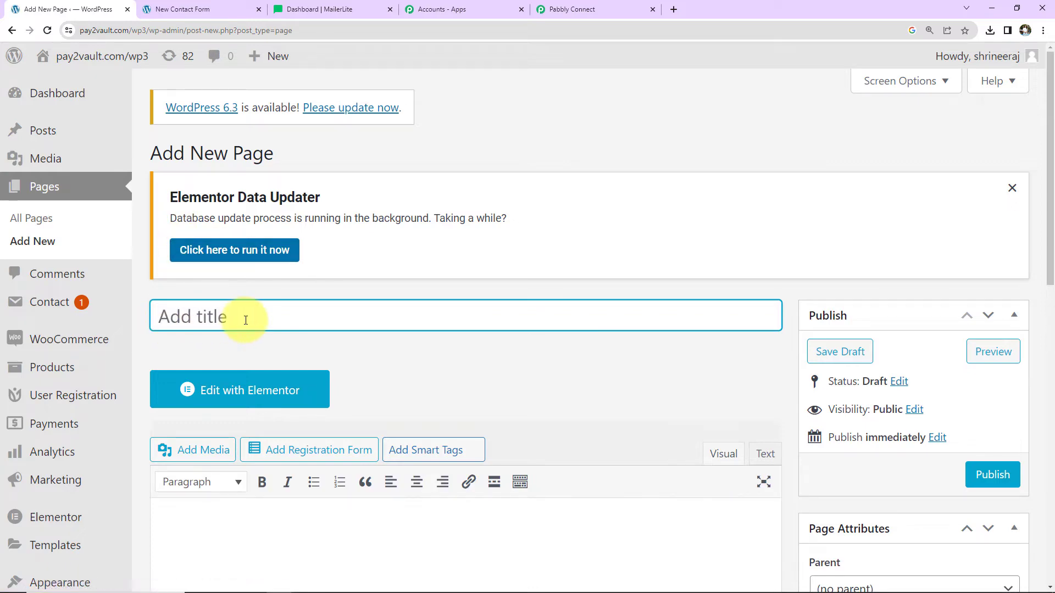
Insert the copied Contact Form shortcode into the page body and title the page "New Contact Form"
scroll(278, 345, down, 2)
click(235, 396)
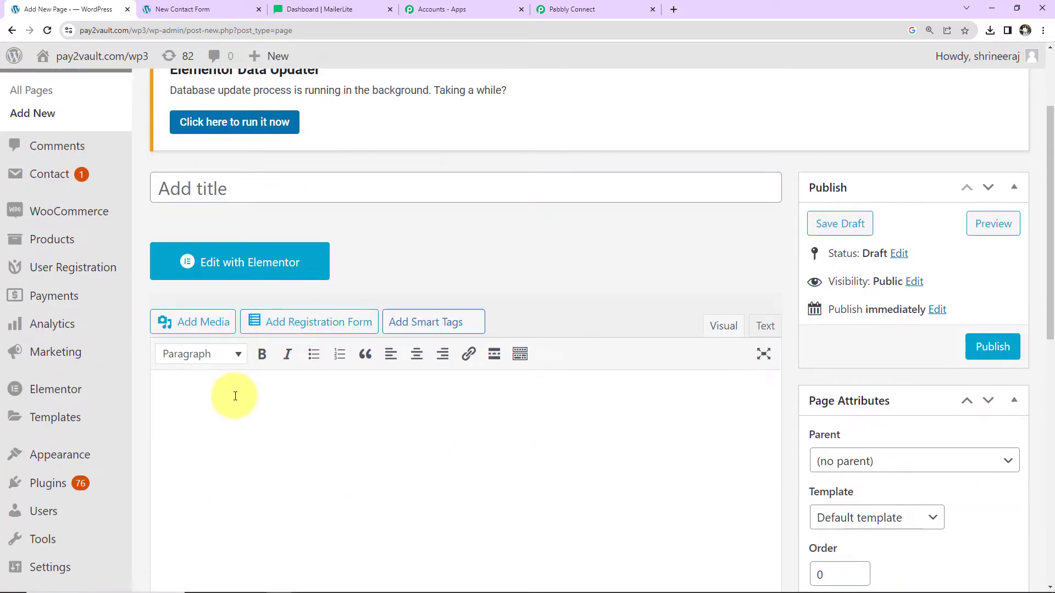
key(ctrl+v)
click(258, 188)
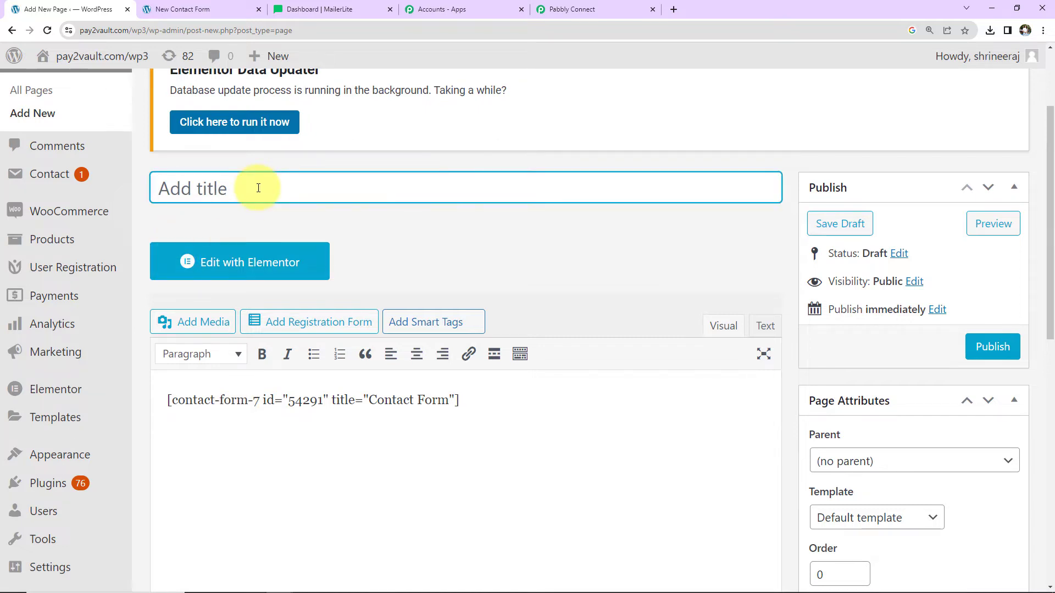
text(New Cont)
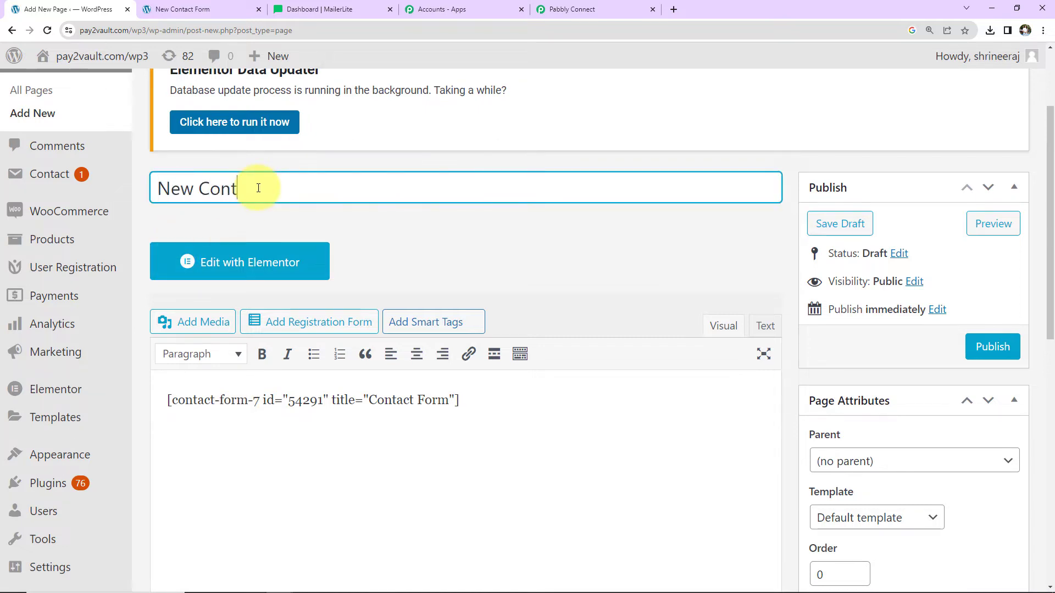
text(act Form)
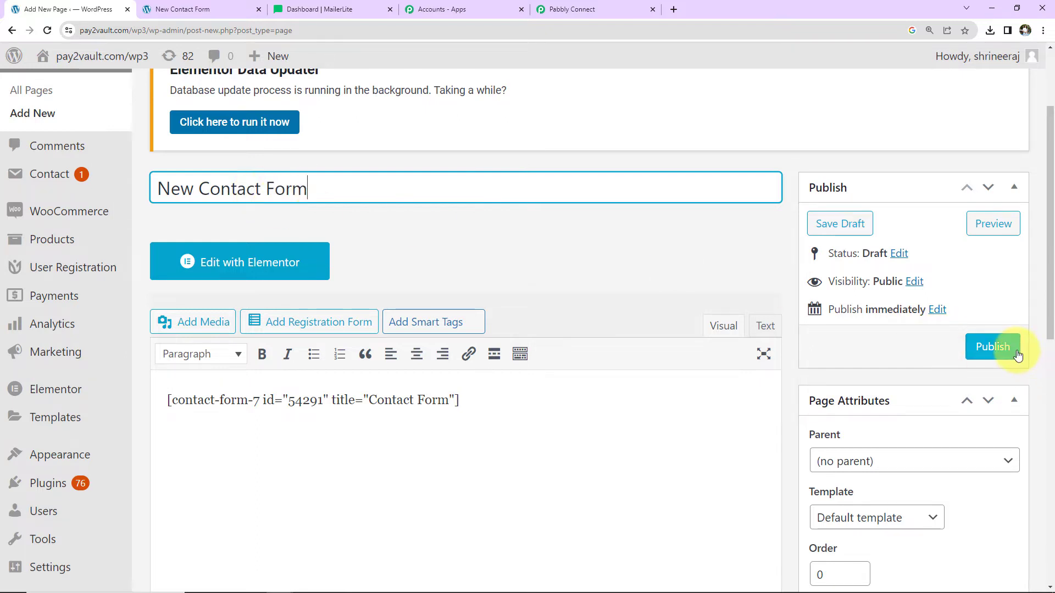
Fill in the published New Contact Form with a test name, e-mail and mobile number prefixed with +91, and submit it
click(203, 6)
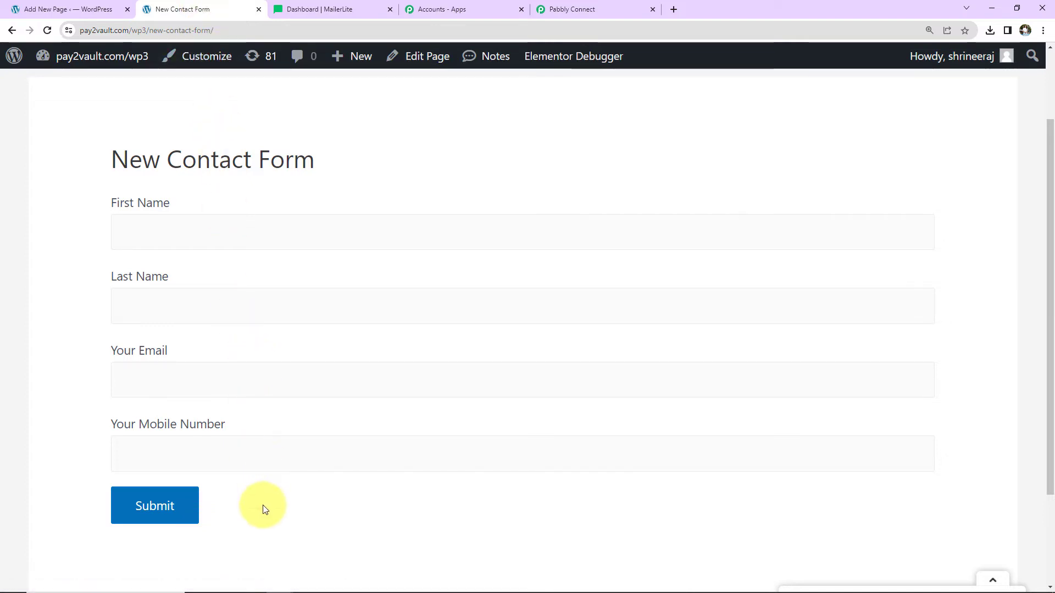
click(264, 228)
click(976, 231)
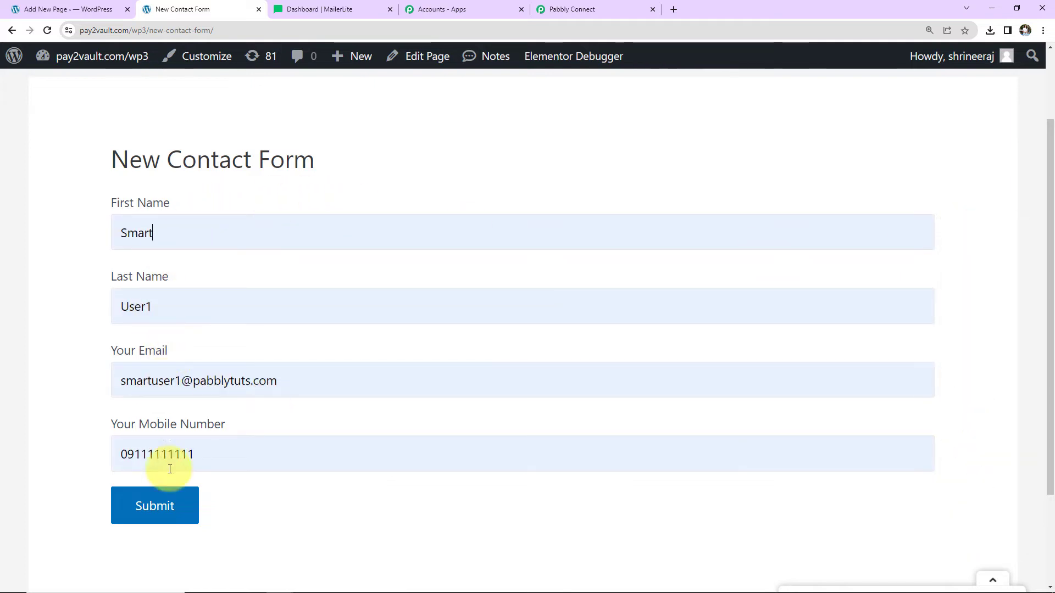
click(130, 458)
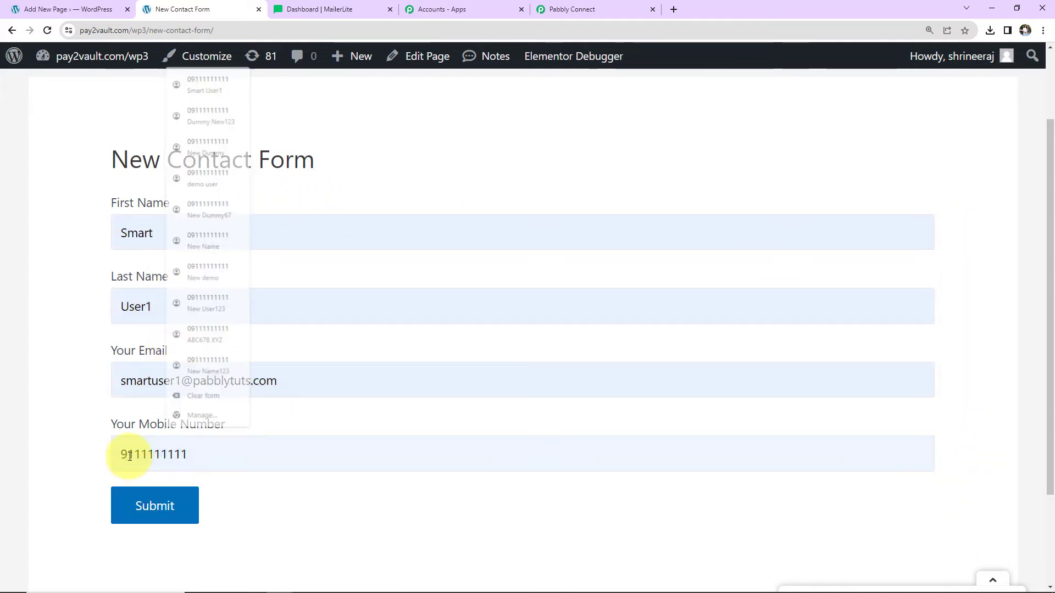
key(BackSpace)
text(+91)
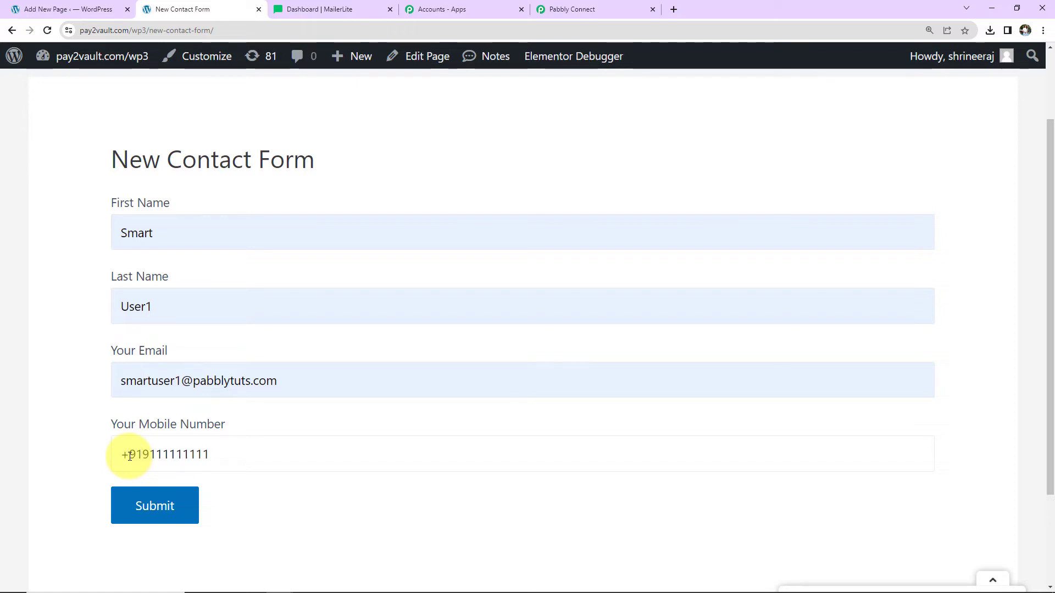
click(140, 519)
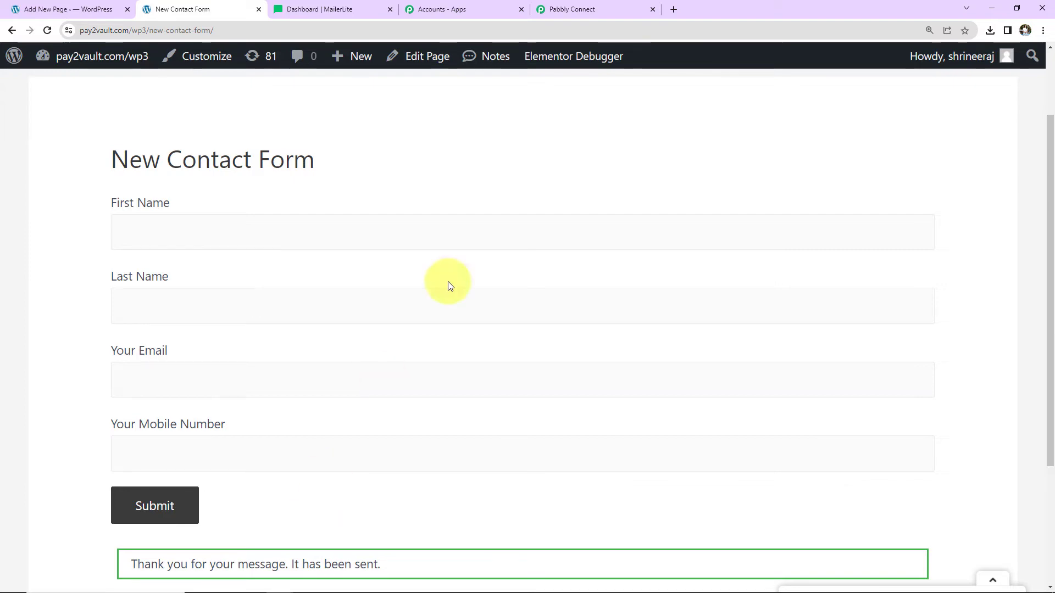
Switch to Pabbly Connect and set the action to MailerLite Classic with the event "Add or Update Subscriber in the Group"
click(580, 12)
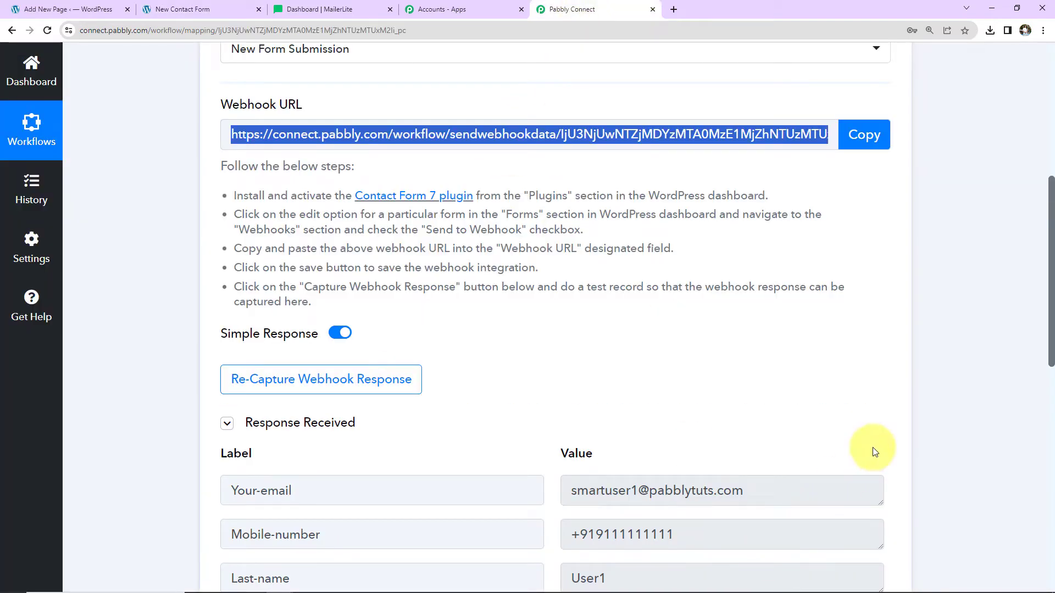
scroll(969, 387, down, 2)
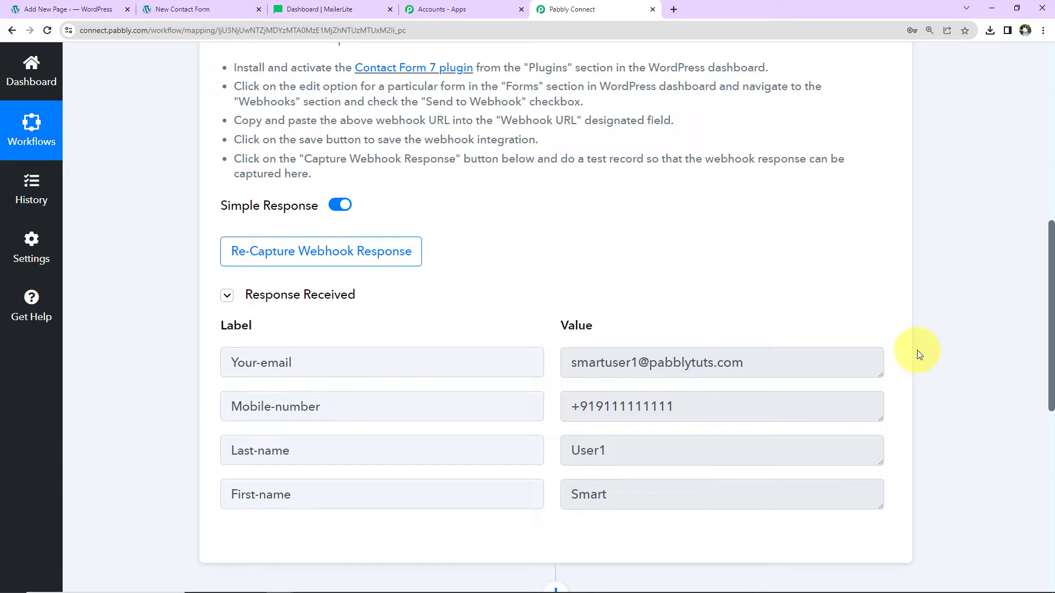
scroll(918, 351, down, 7)
click(327, 397)
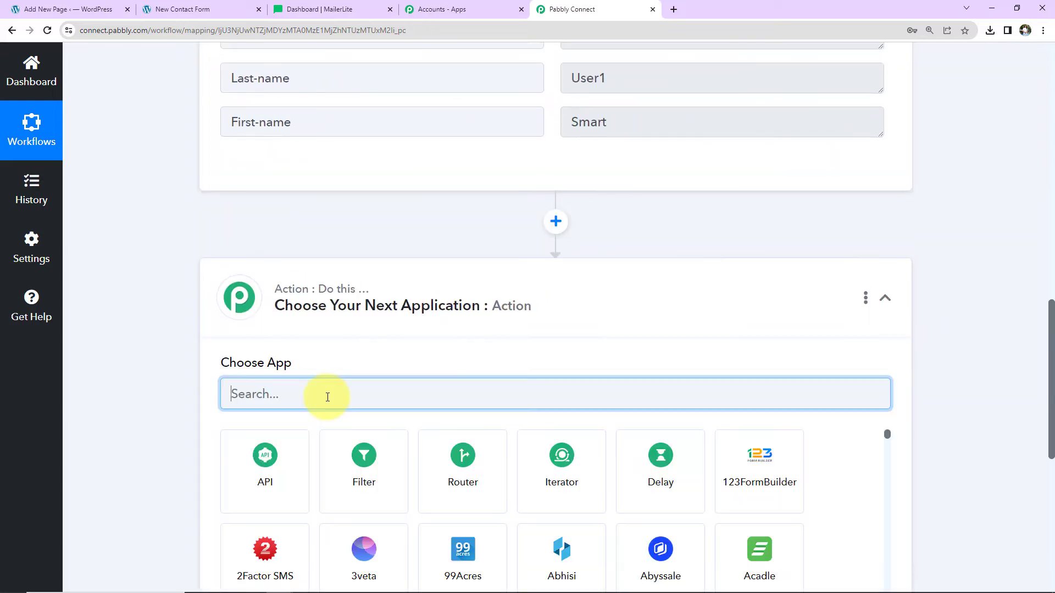
text(maile)
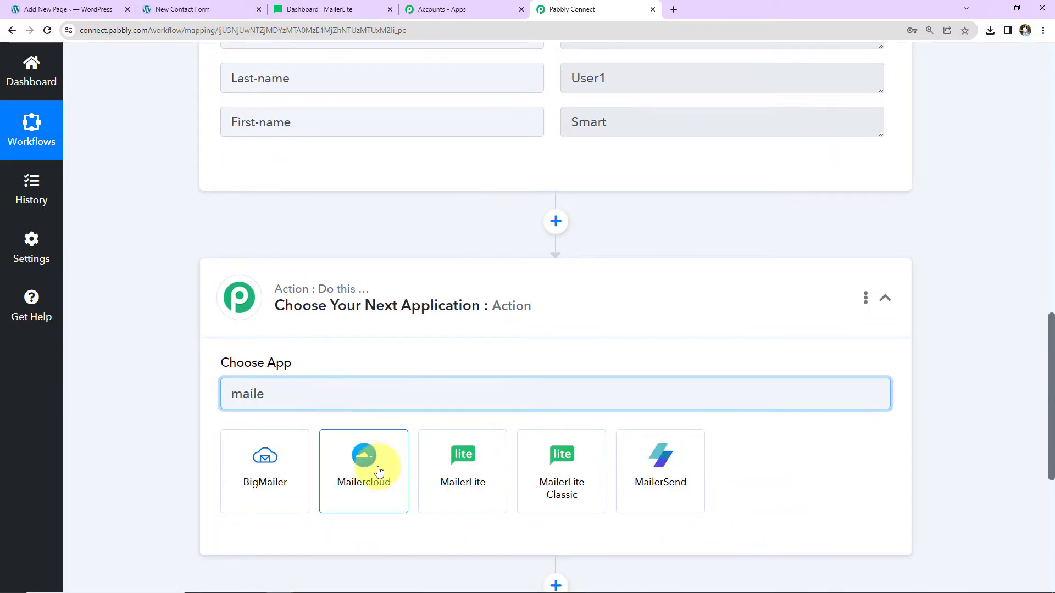
click(560, 473)
click(294, 331)
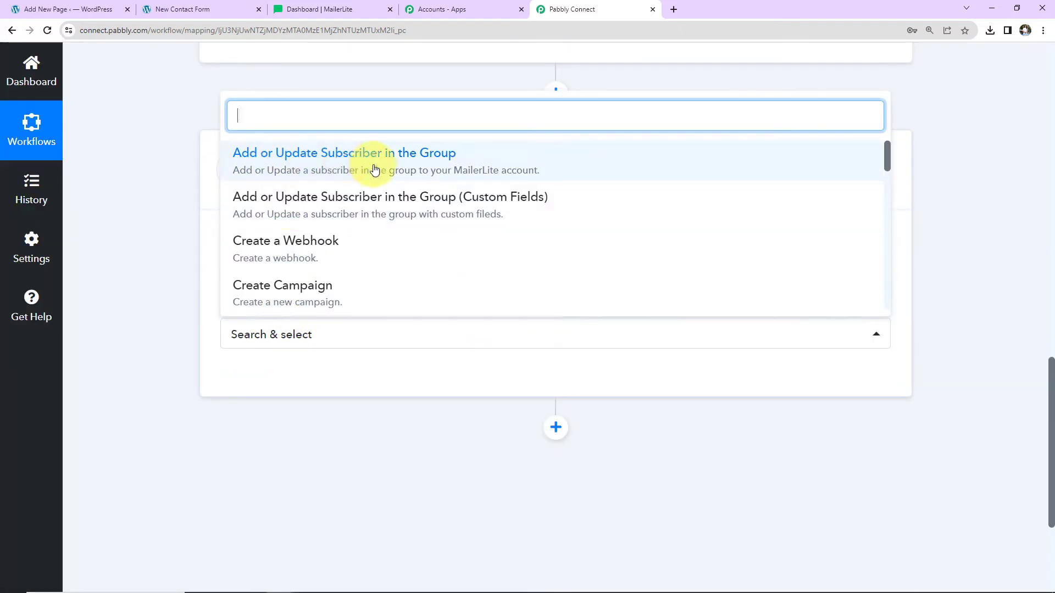
click(440, 165)
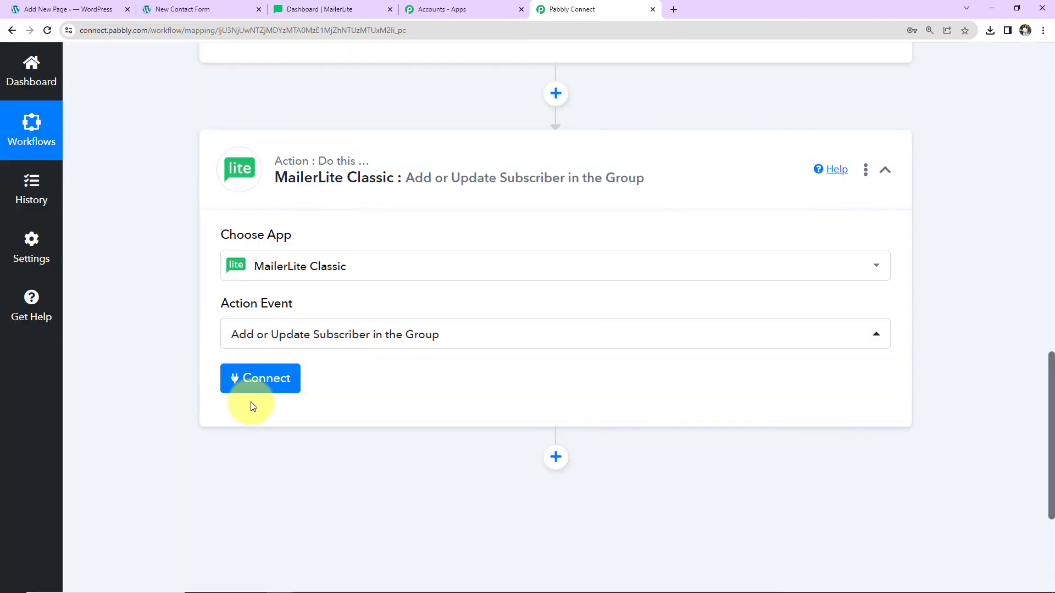
Start a new MailerLite Classic connection and copy the API key from MailerLite's Developer API page
click(264, 381)
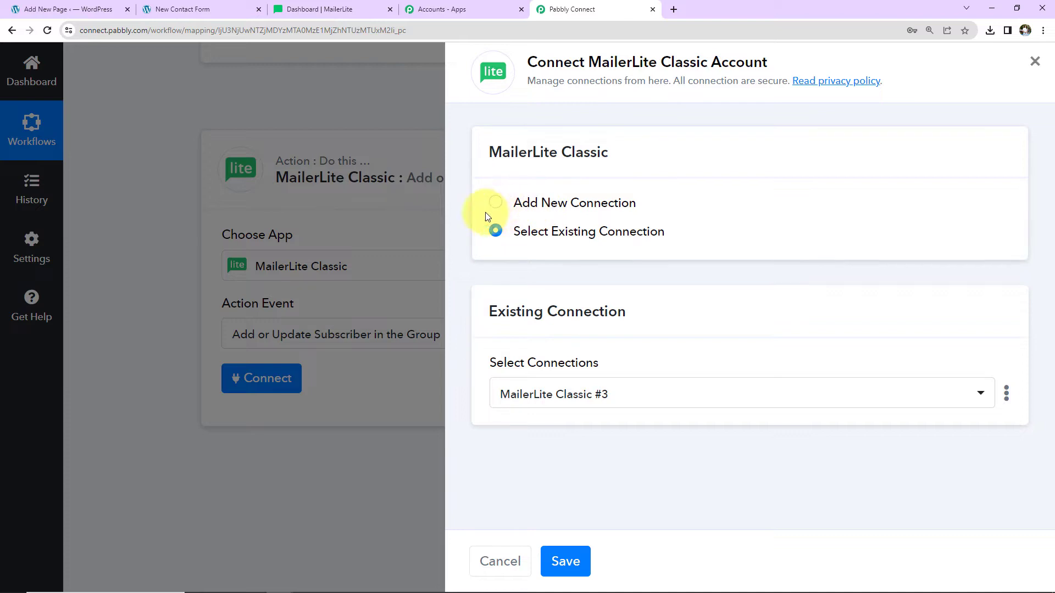
click(495, 202)
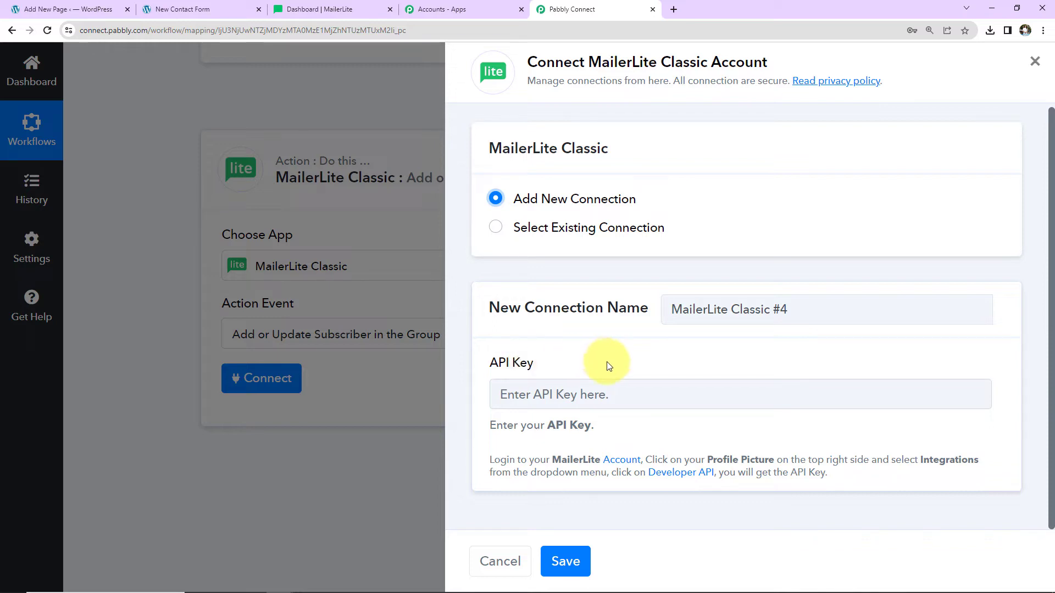
click(681, 473)
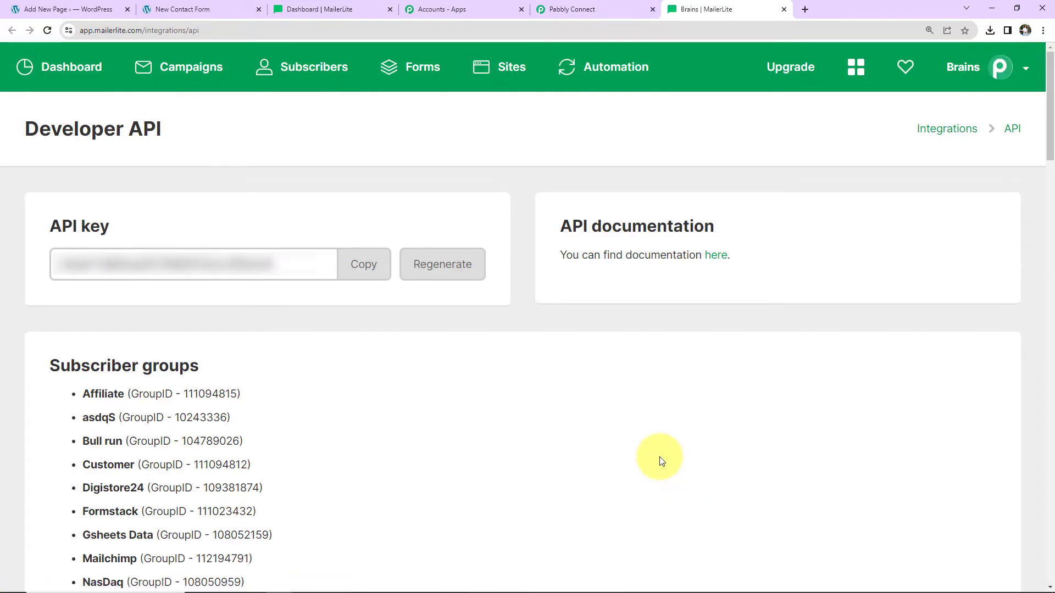
click(372, 267)
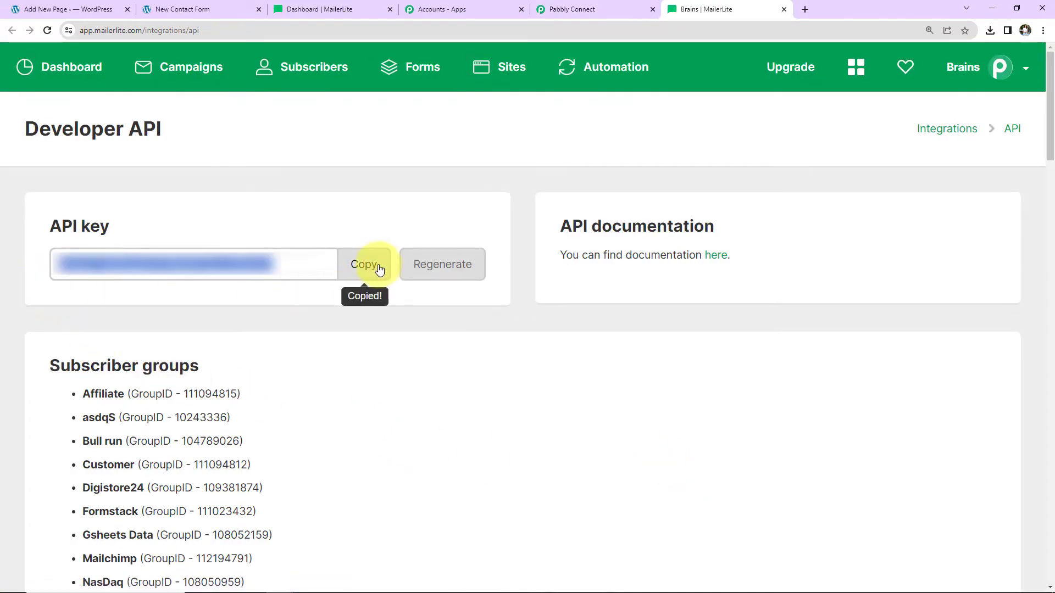
Return to Pabbly Connect, paste the API key into the new MailerLite Classic connection, and save it
click(588, 11)
click(556, 395)
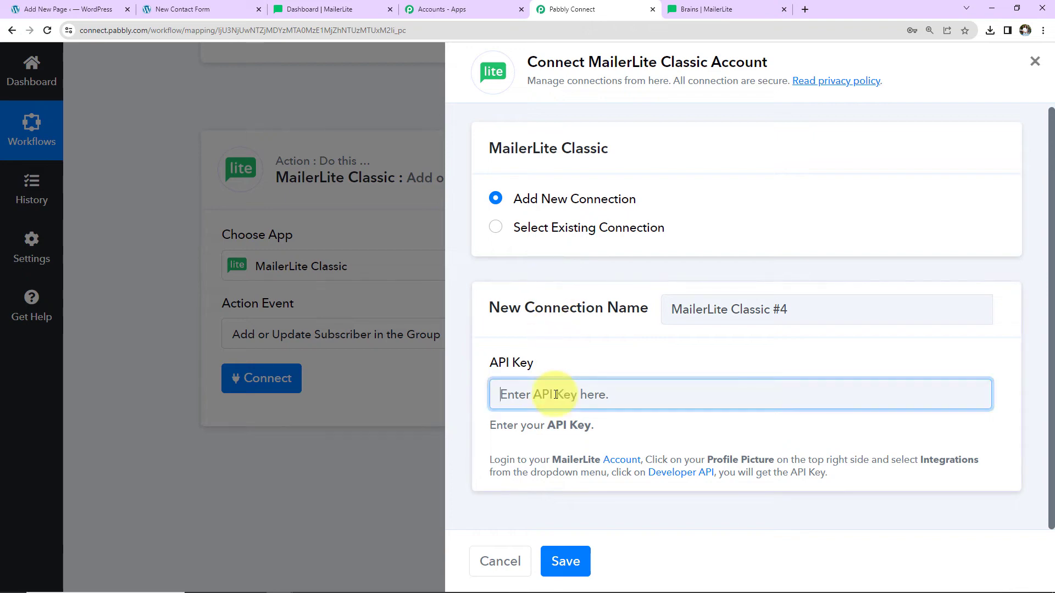
key(ctrl+v)
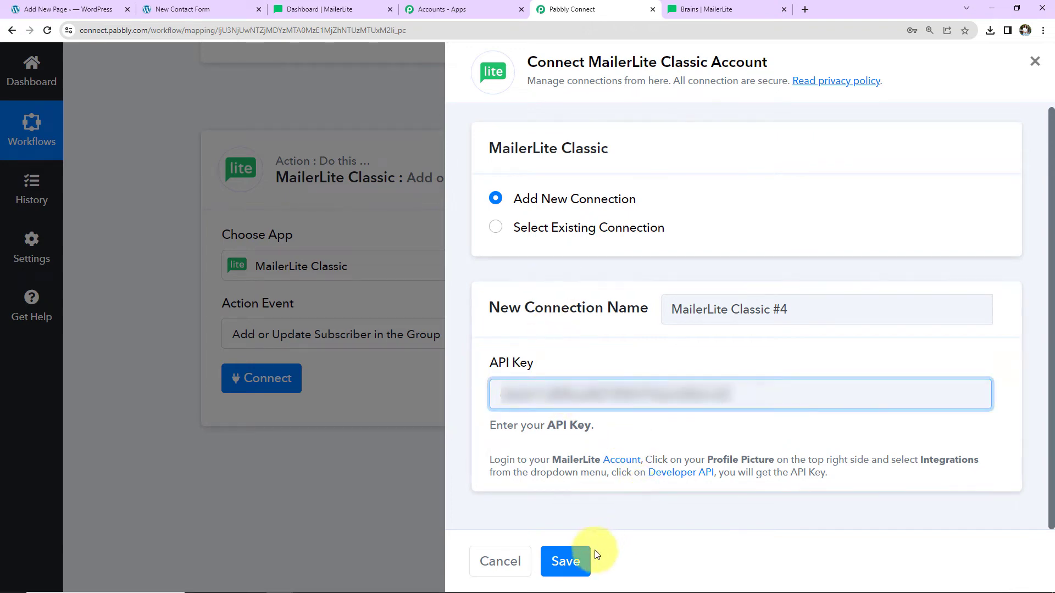
click(582, 559)
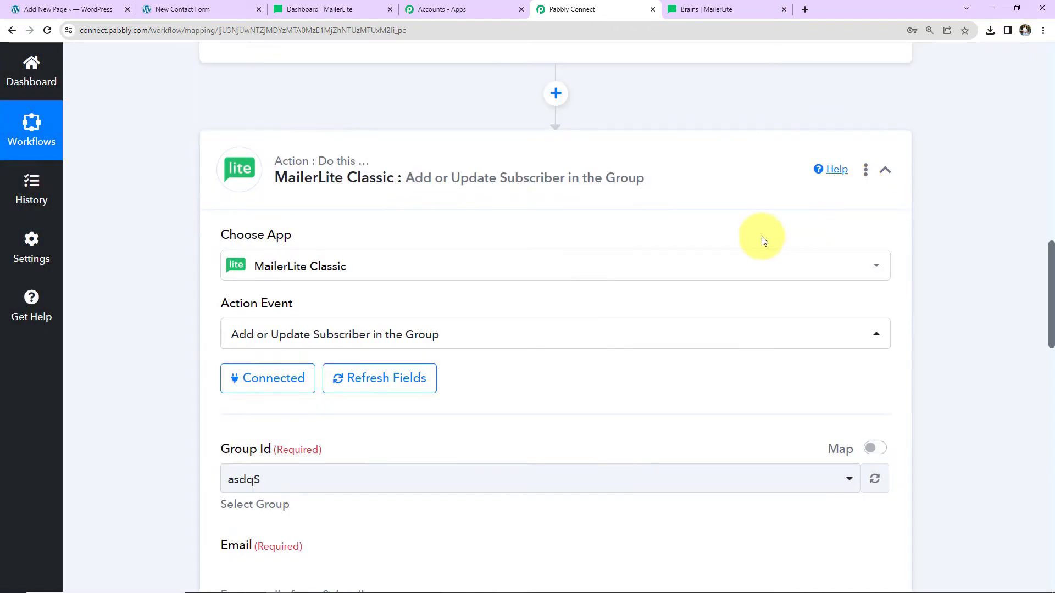
Set the Group Id of the MailerLite Classic action to New Leads
scroll(977, 255, down, 5)
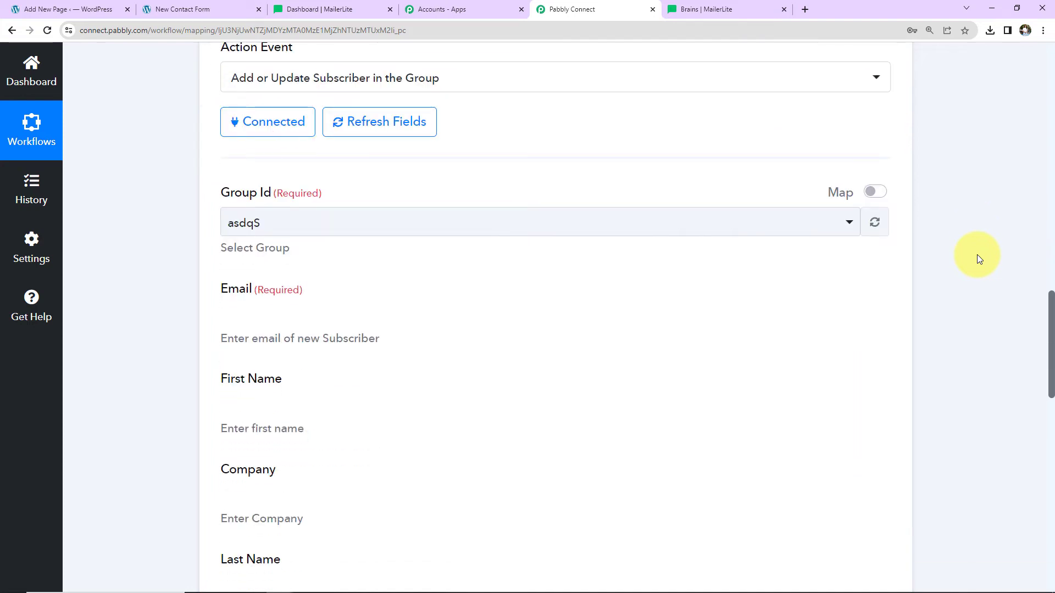
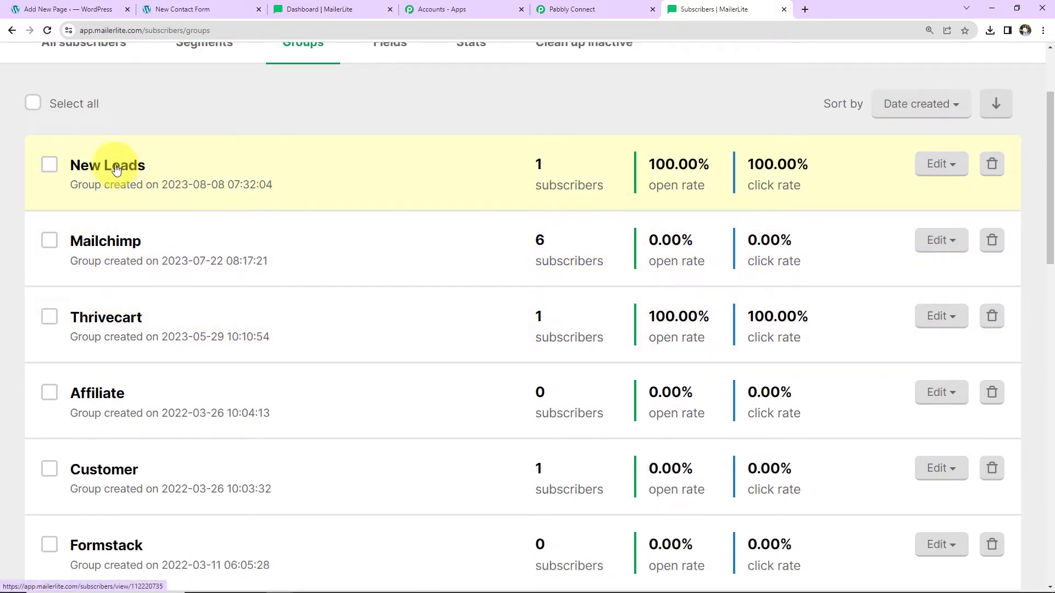
click(598, 5)
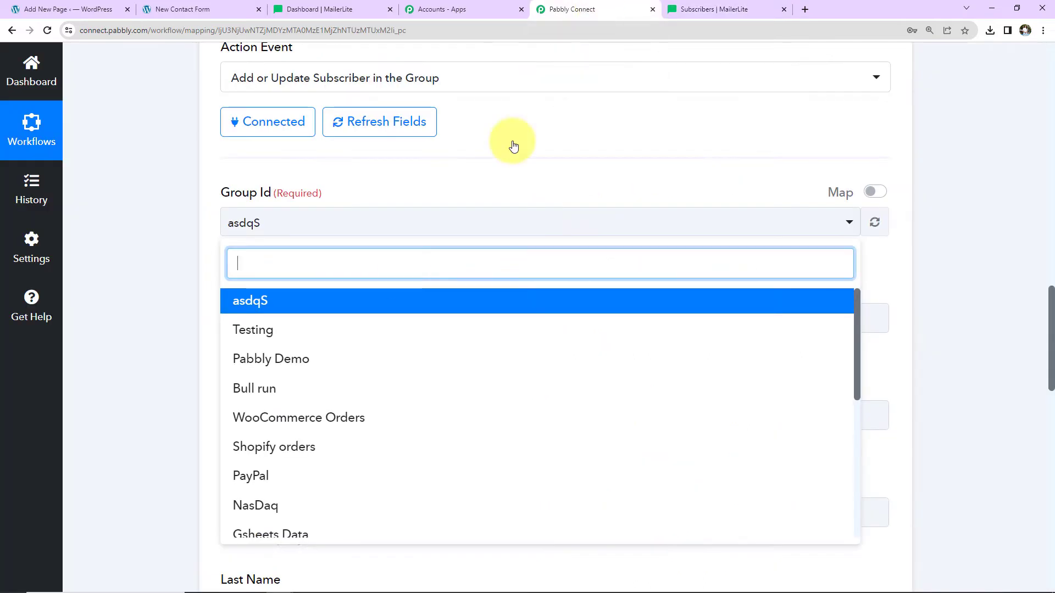
click(353, 224)
click(330, 229)
text(New l)
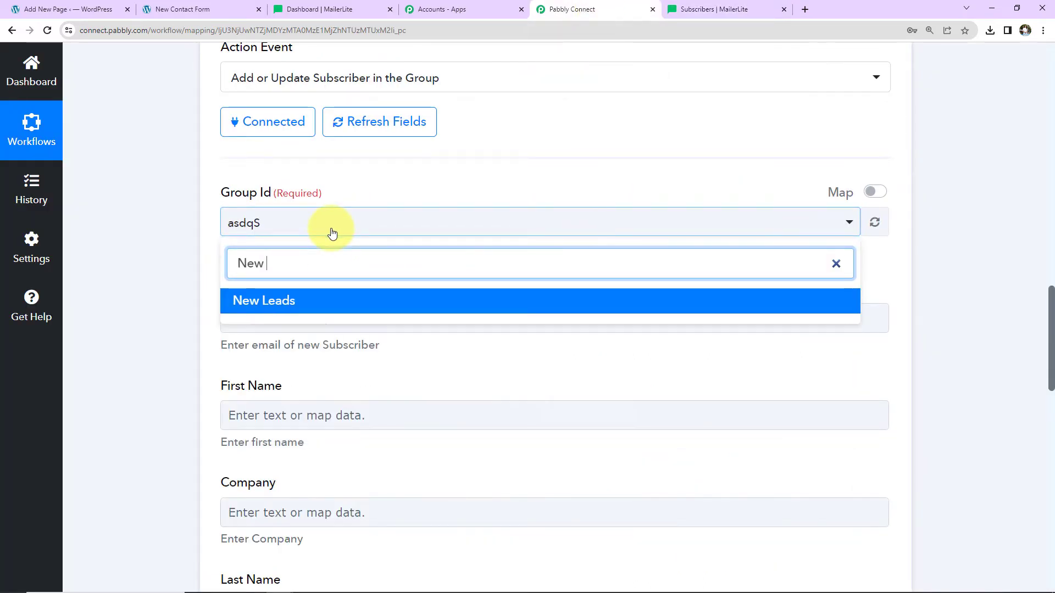
click(308, 297)
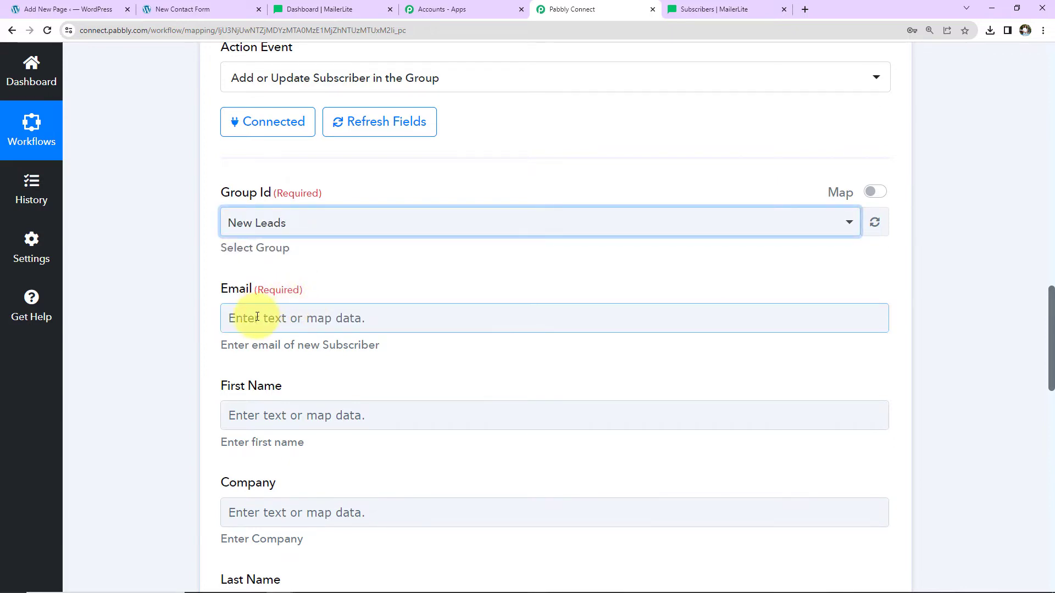
Map the subscriber's Email field to the Your-email value from the Contact Form 7 submission
scroll(257, 317, down, 2)
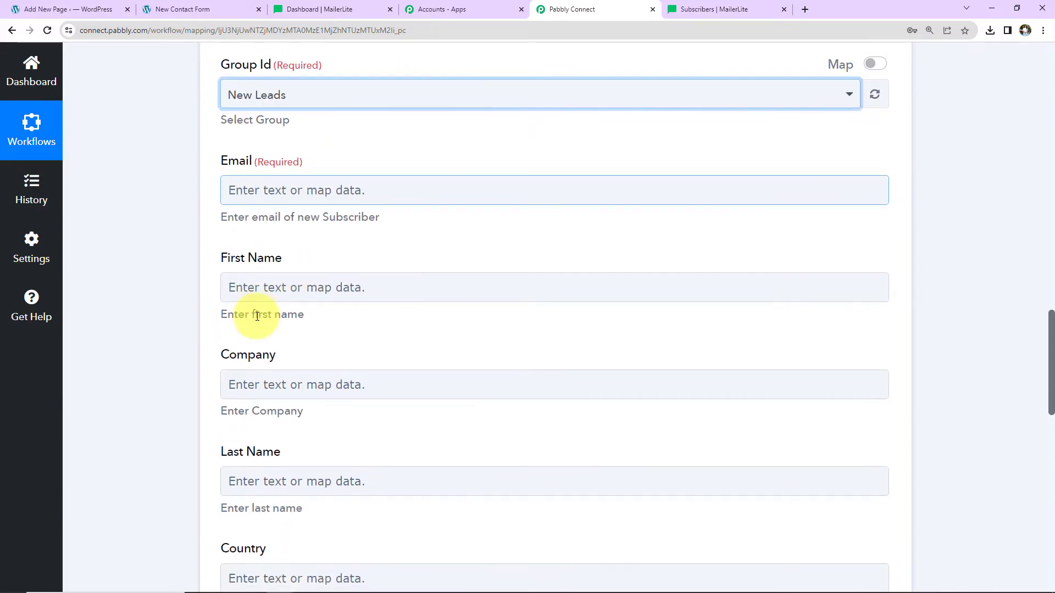
click(282, 191)
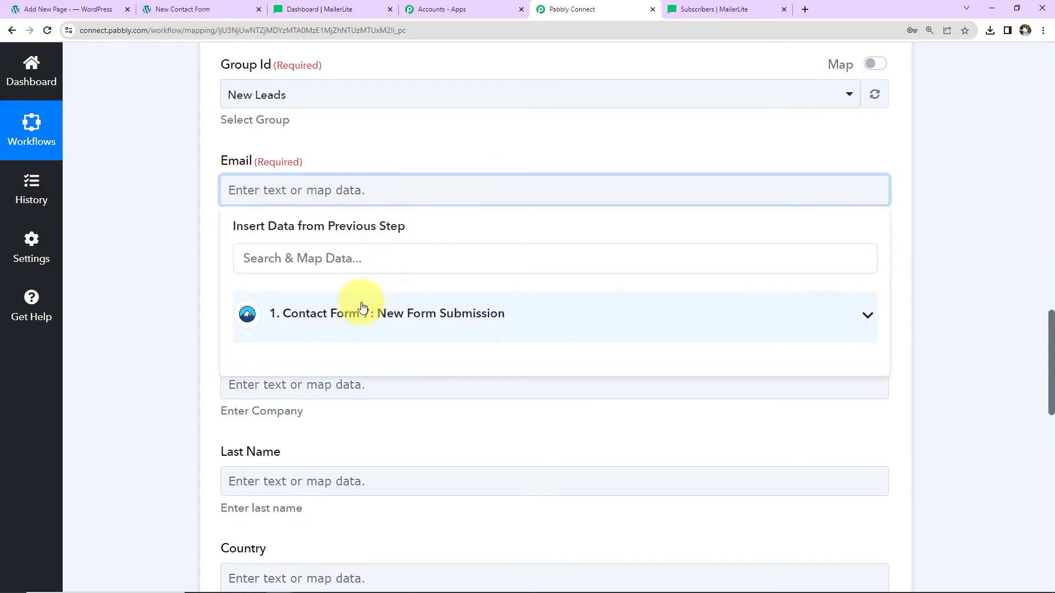
click(433, 322)
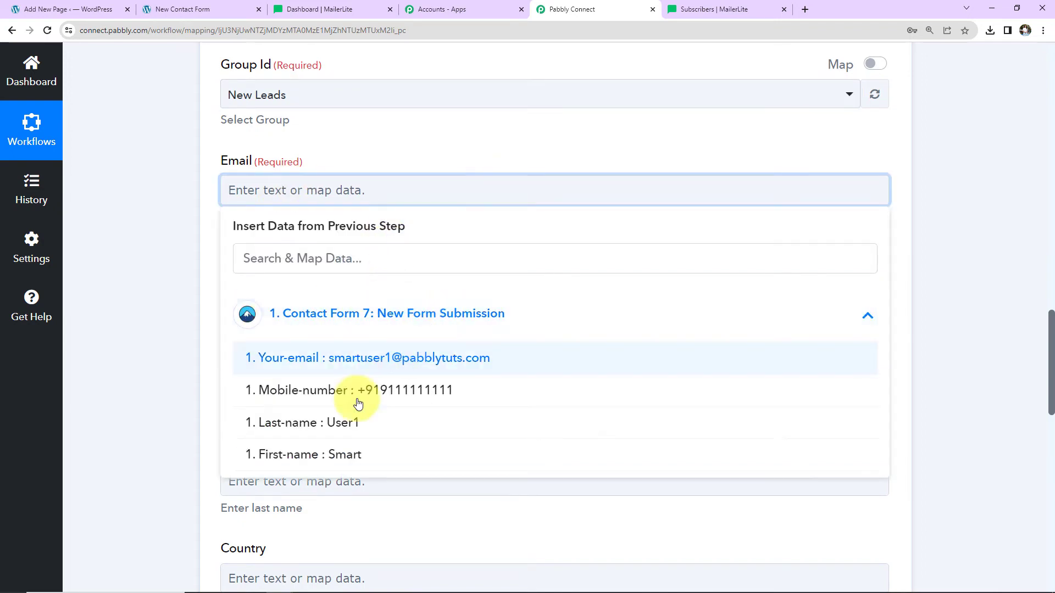
click(357, 358)
click(177, 272)
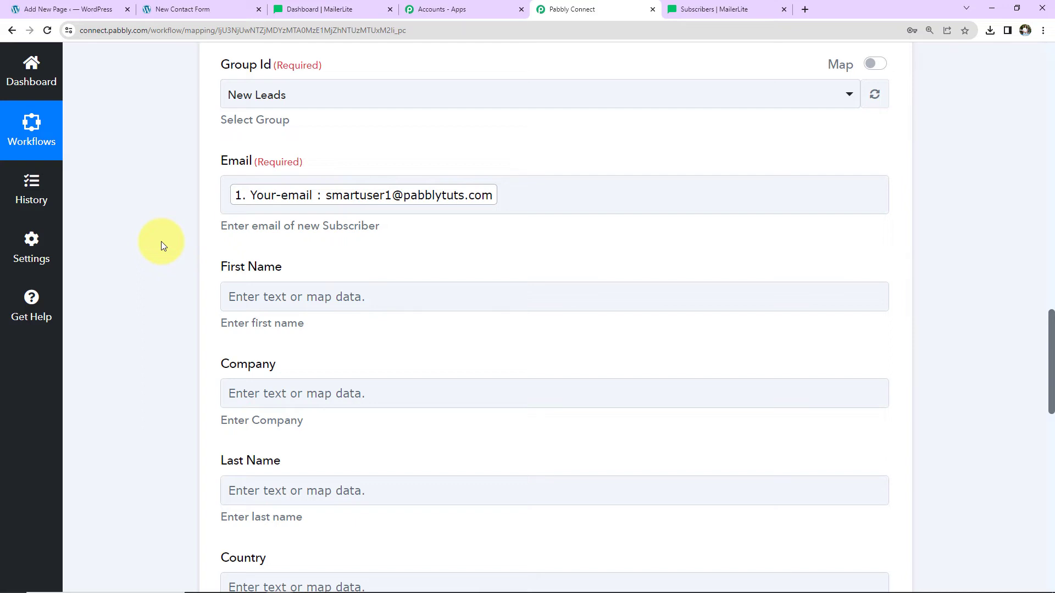
click(225, 208)
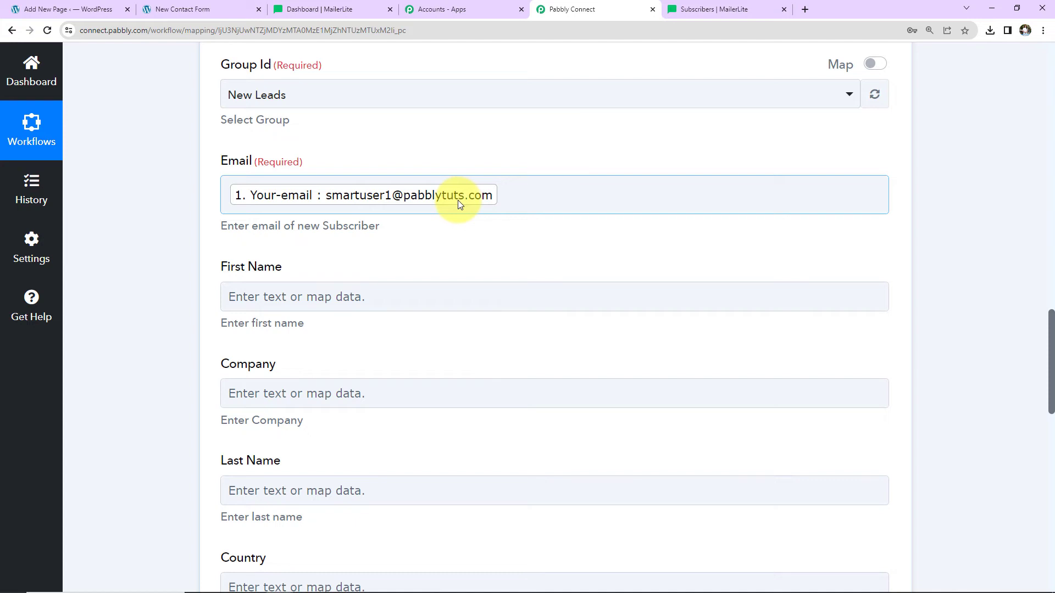
Map the subscriber's First Name field to the First-name value from the Contact Form 7 submission
click(439, 310)
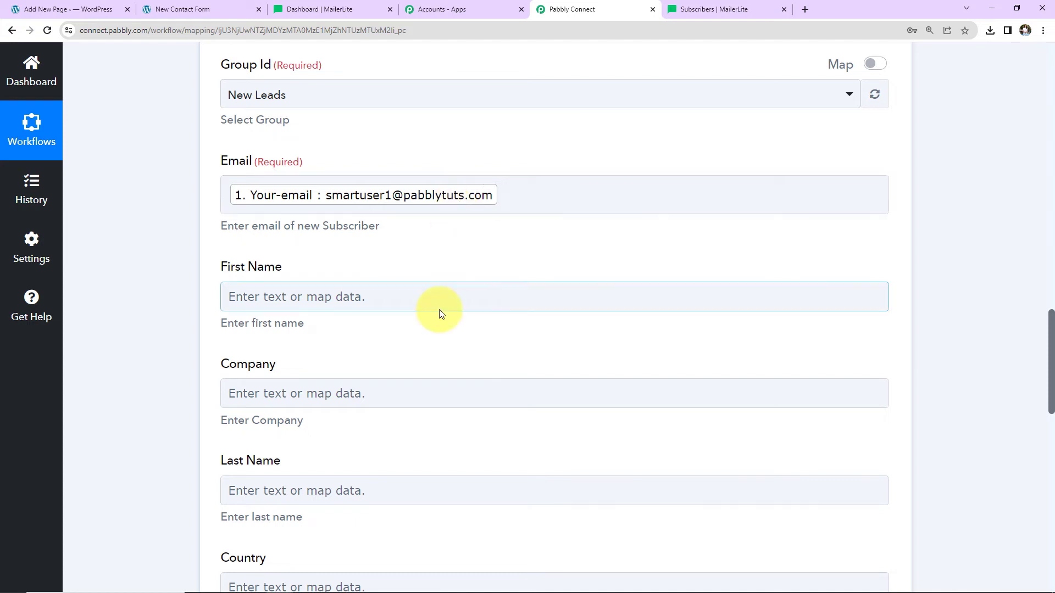
scroll(434, 301, down, 2)
click(378, 167)
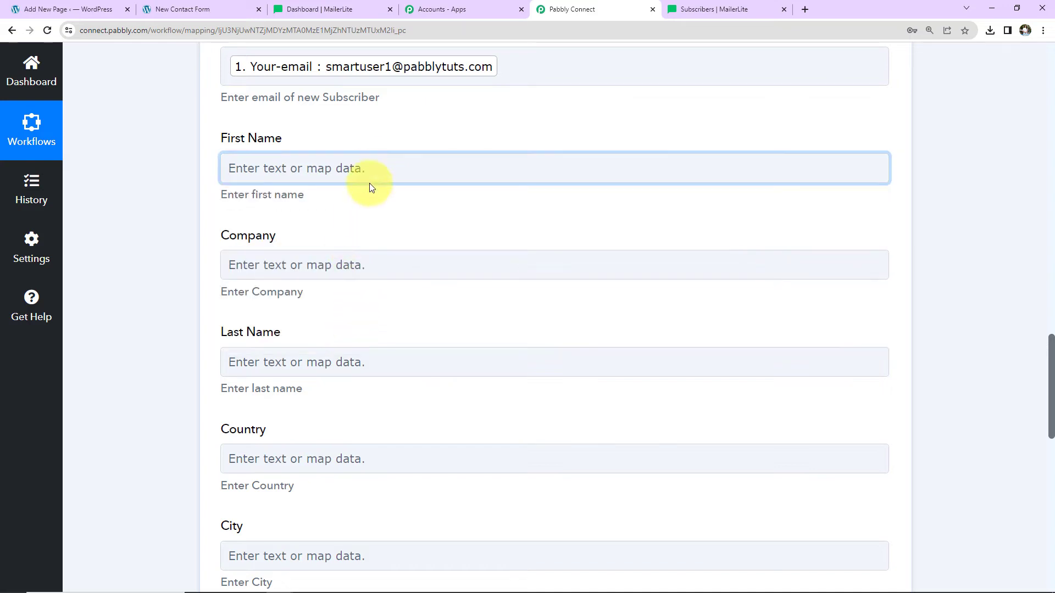
click(368, 175)
click(364, 285)
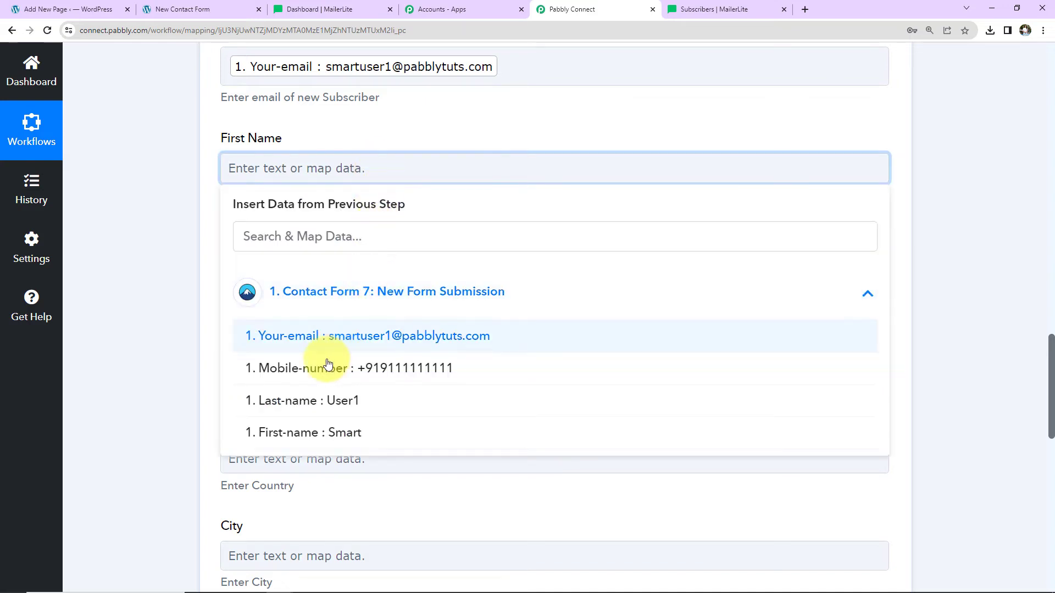
click(282, 432)
click(142, 269)
Map the subscriber's Last Name field to the Last-name value from the Contact Form 7 submission
scroll(250, 274, down, 2)
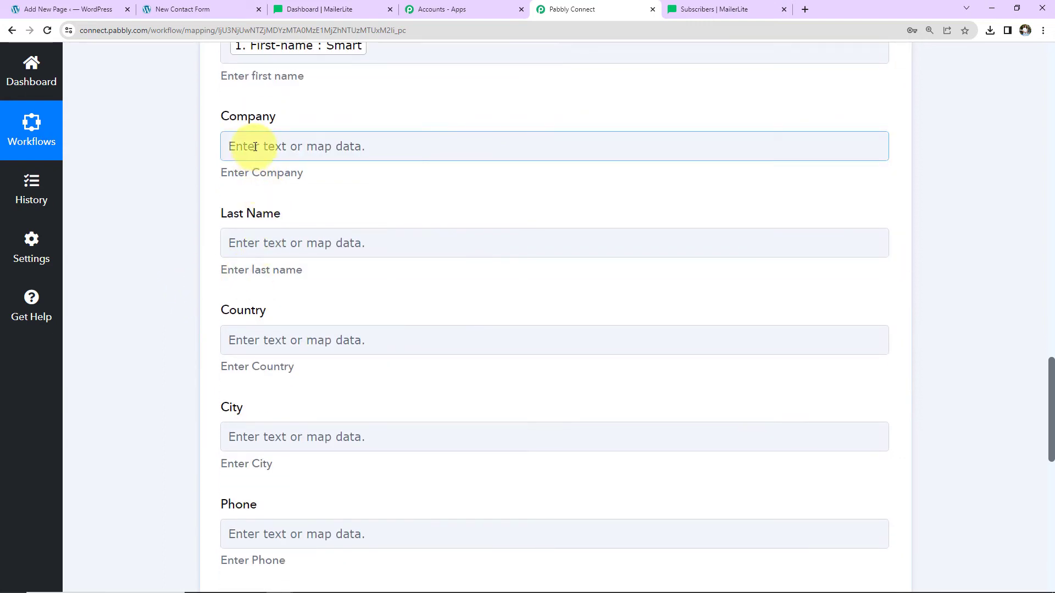
click(307, 242)
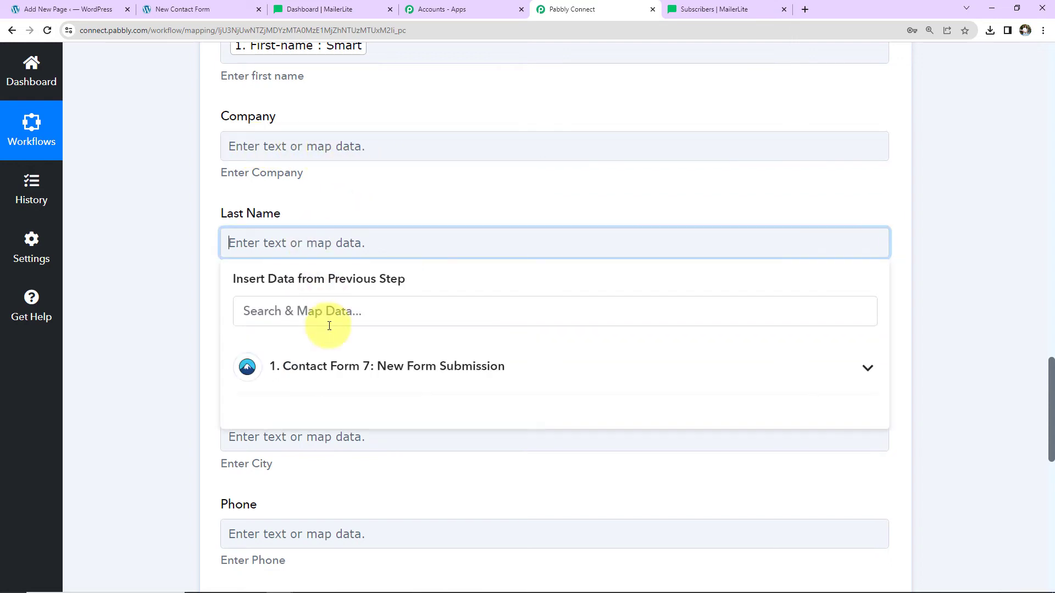
click(319, 366)
click(306, 478)
click(185, 343)
Map the subscriber's Phone field to the Mobile-number value from the Contact Form 7 submission
scroll(186, 341, down, 4)
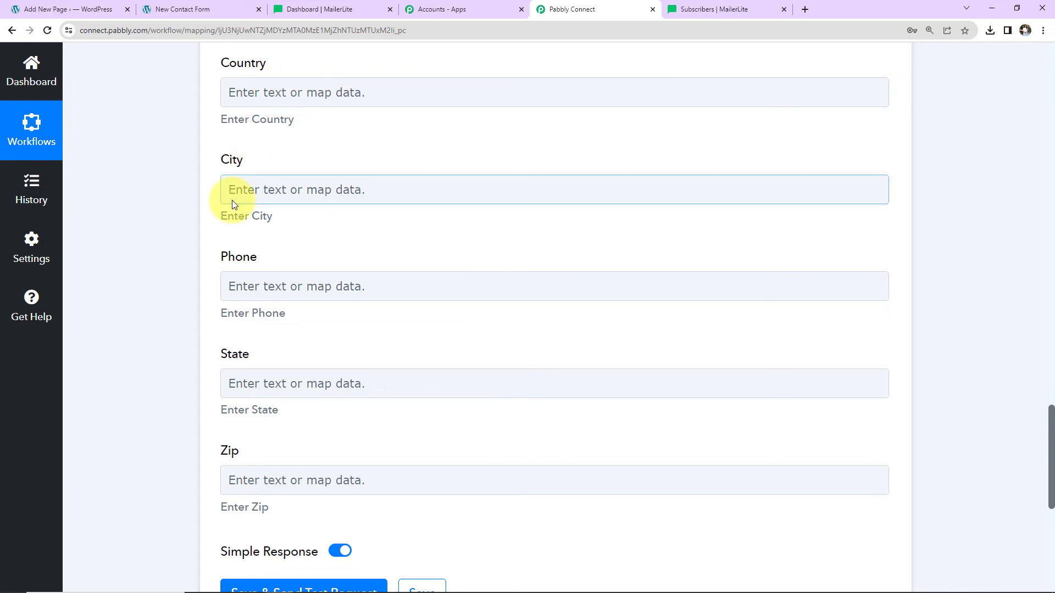
click(286, 285)
click(308, 418)
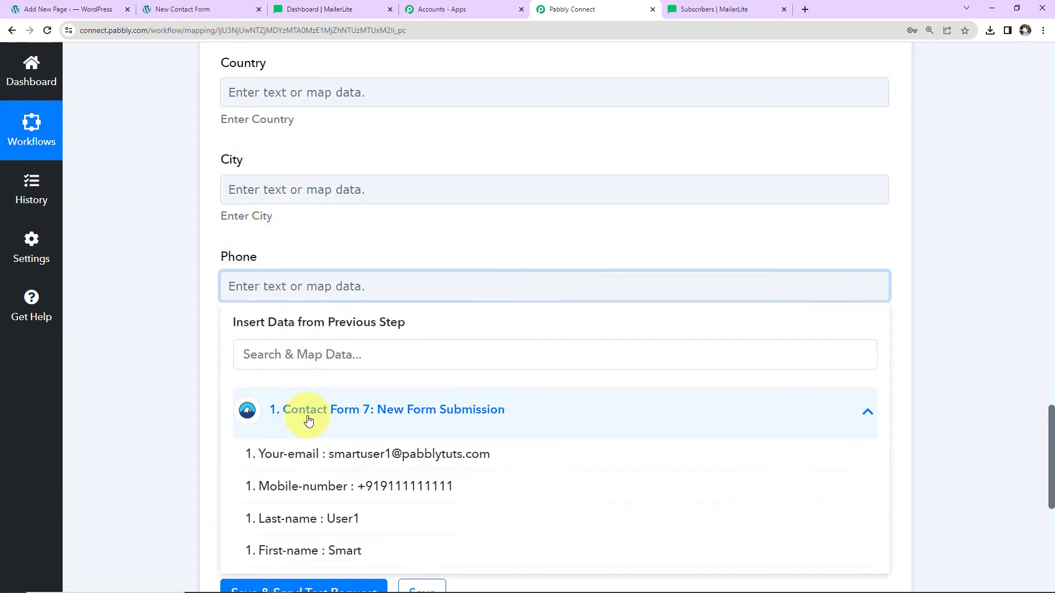
click(311, 487)
click(161, 334)
Save the MailerLite Classic action, send a test request, and review the response received
scroll(163, 340, down, 2)
click(273, 473)
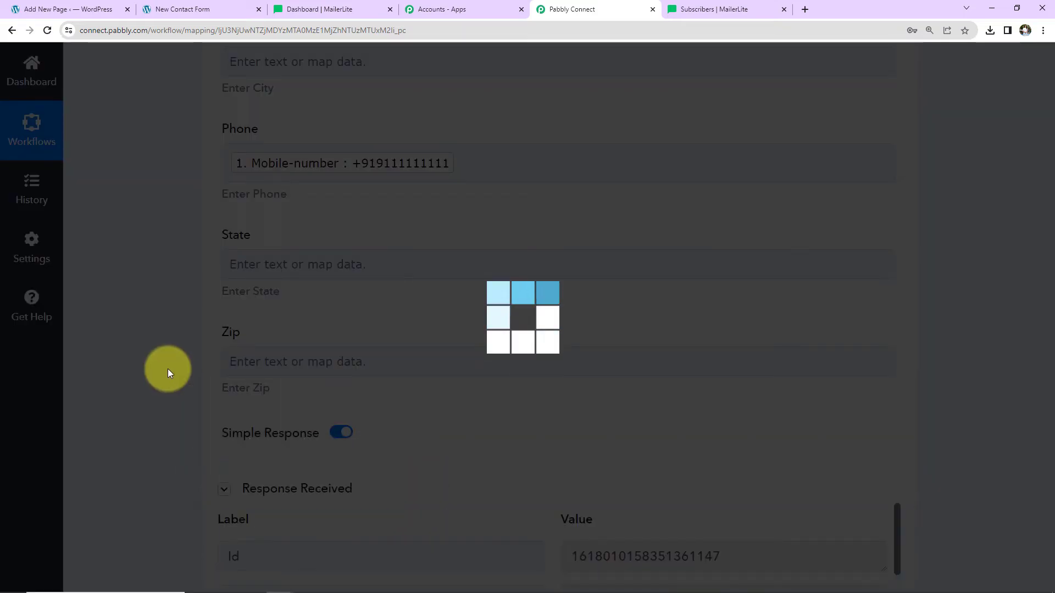
scroll(167, 351, down, 3)
scroll(167, 351, down, 2)
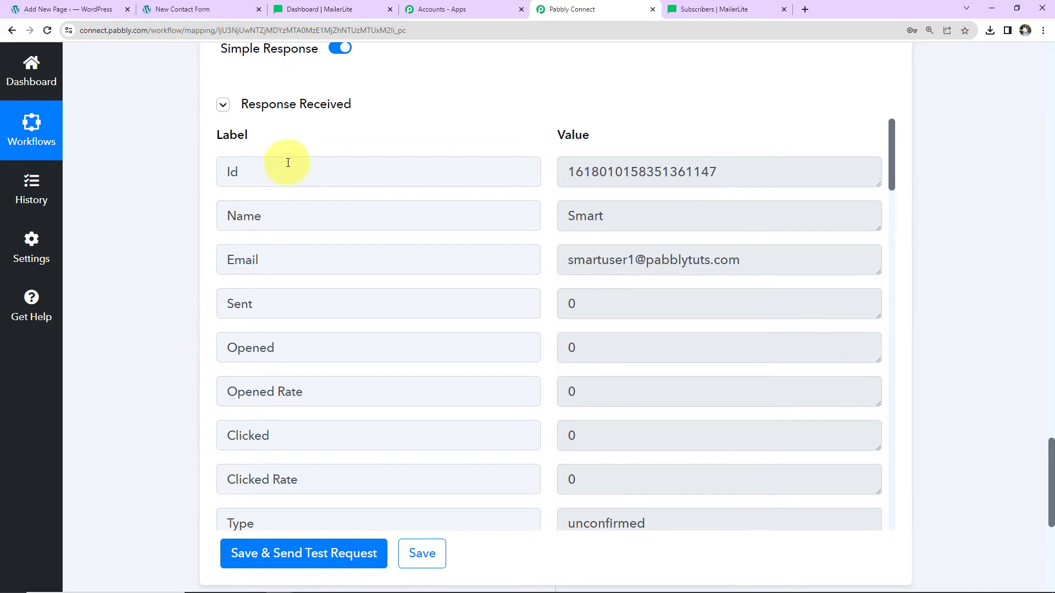
Check MailerLite's unconfirmed subscribers for the test contact, and return to Pabbly Connect to review the subscriber Type in the response
click(304, 6)
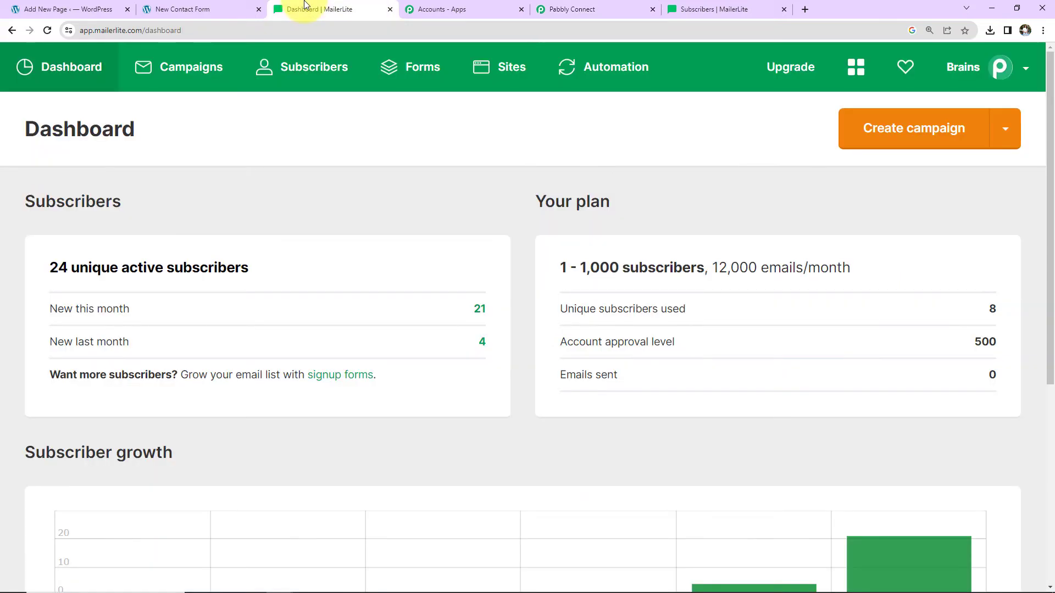
click(281, 68)
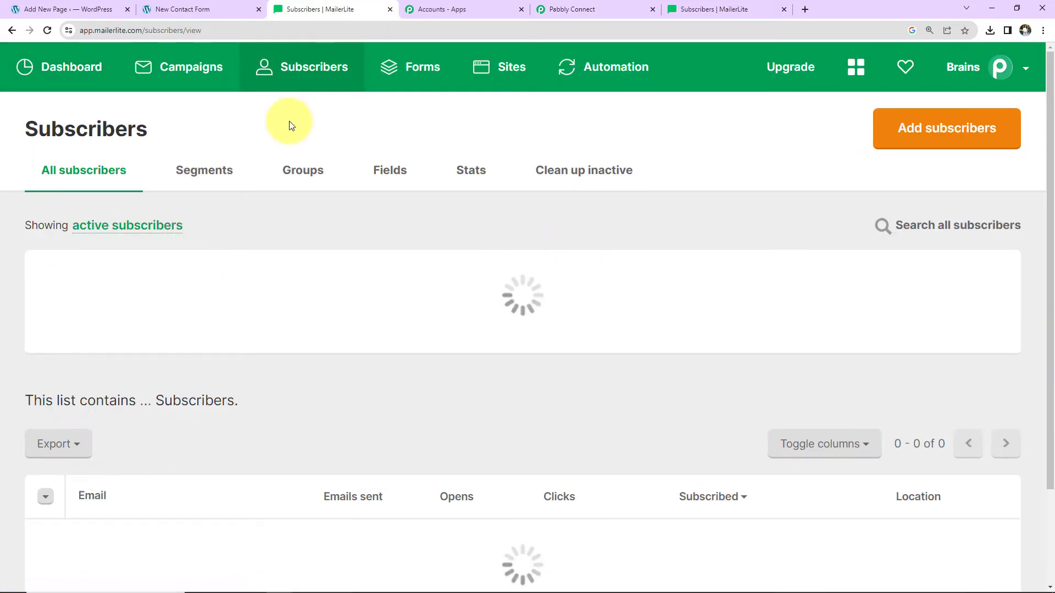
click(154, 227)
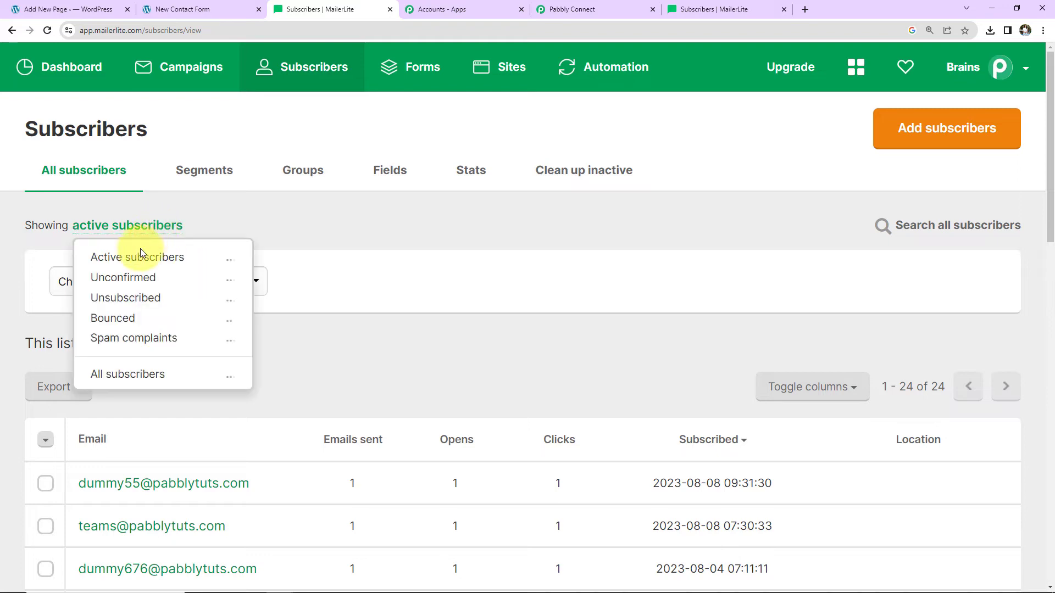
click(123, 278)
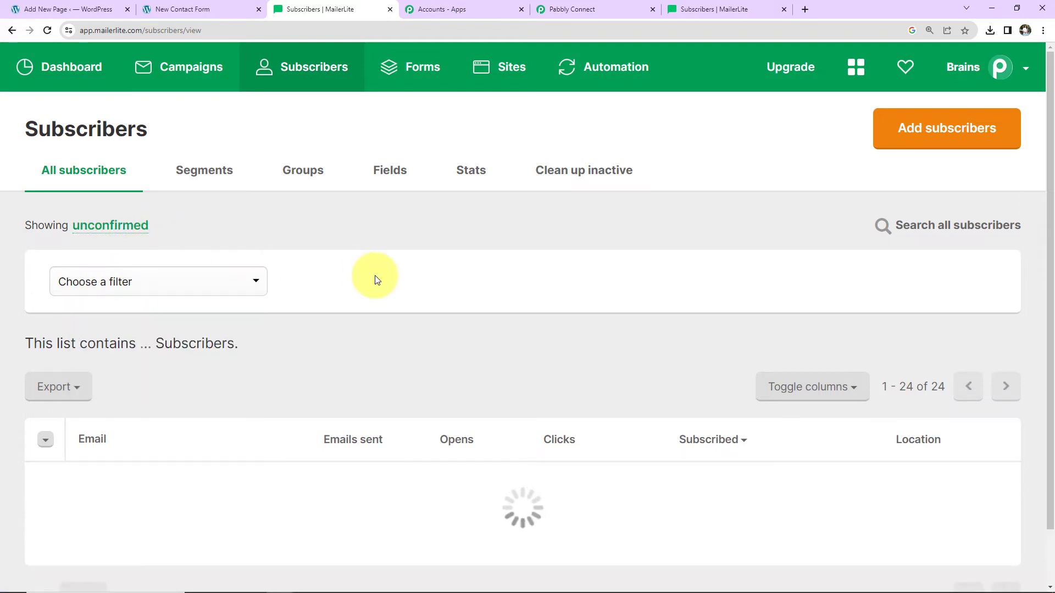
scroll(375, 278, down, 2)
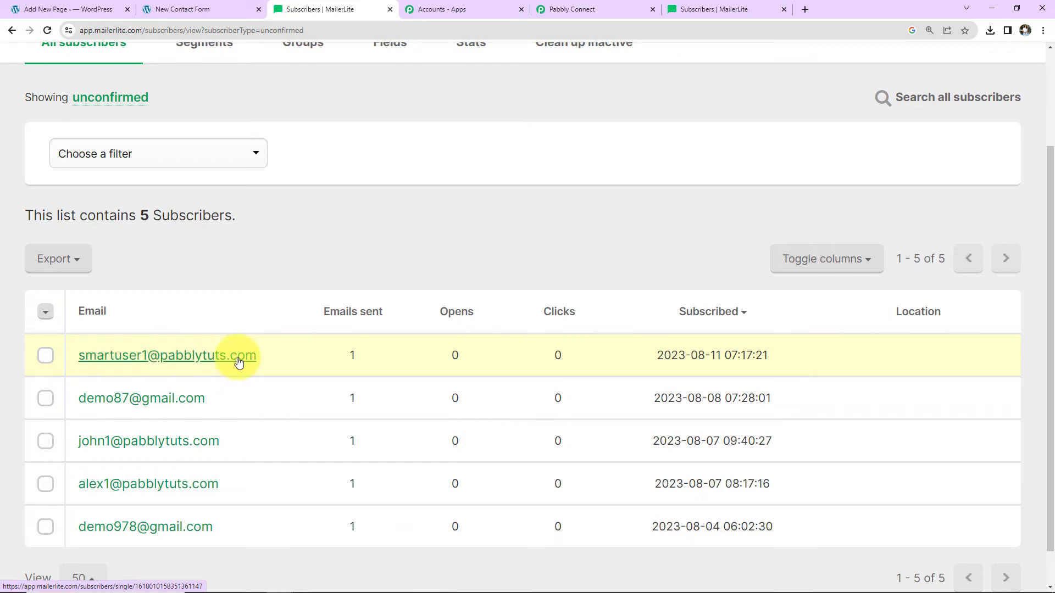
click(595, 11)
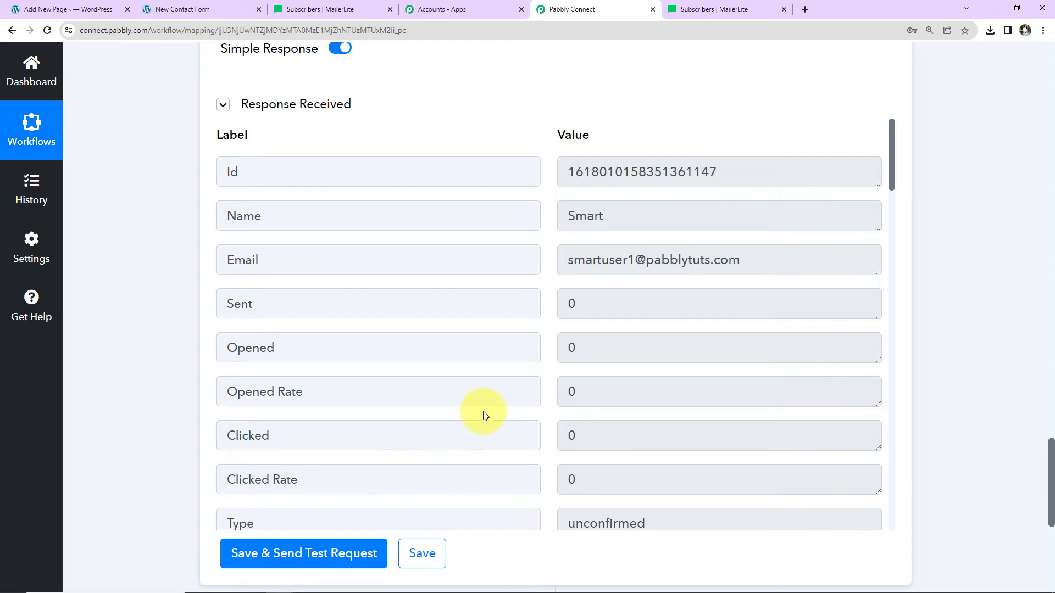
scroll(483, 416, down, 5)
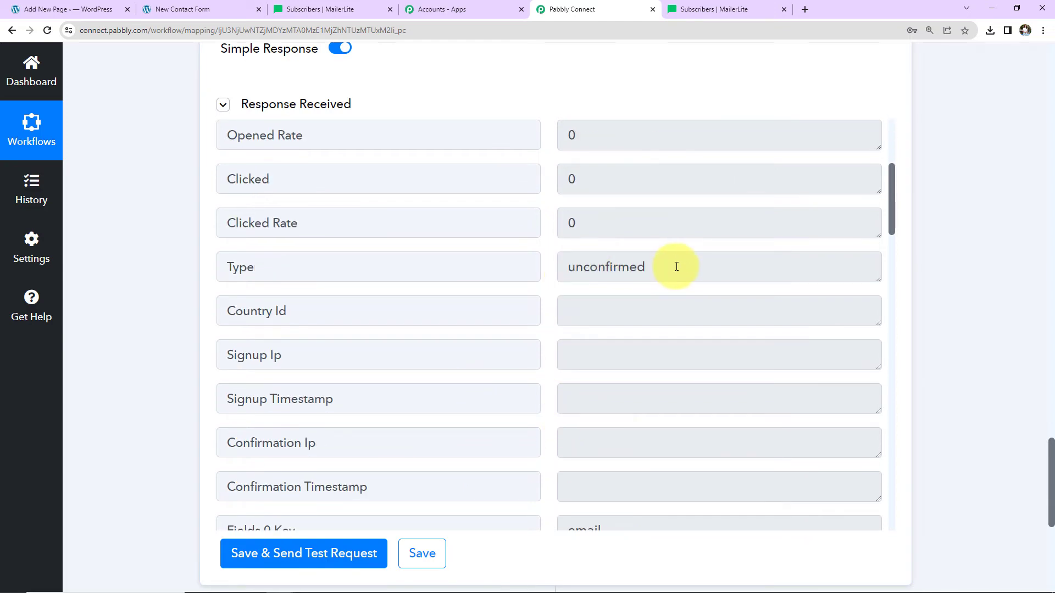
Open Gmail in a new browser tab and confirm the subscription from the "Please confirm your subscription" email
click(805, 10)
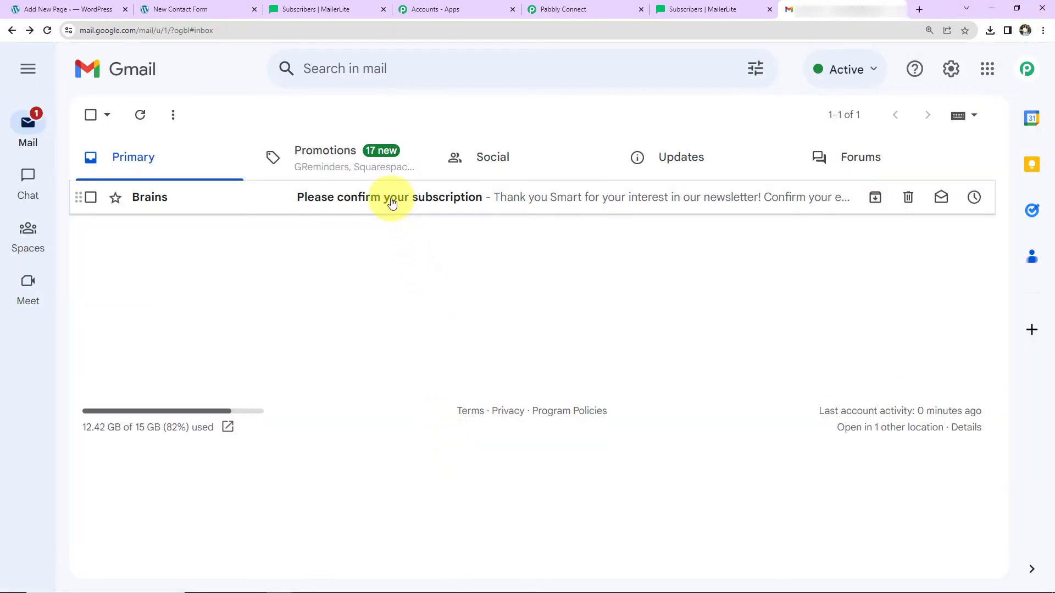
click(392, 203)
scroll(761, 409, down, 3)
click(542, 478)
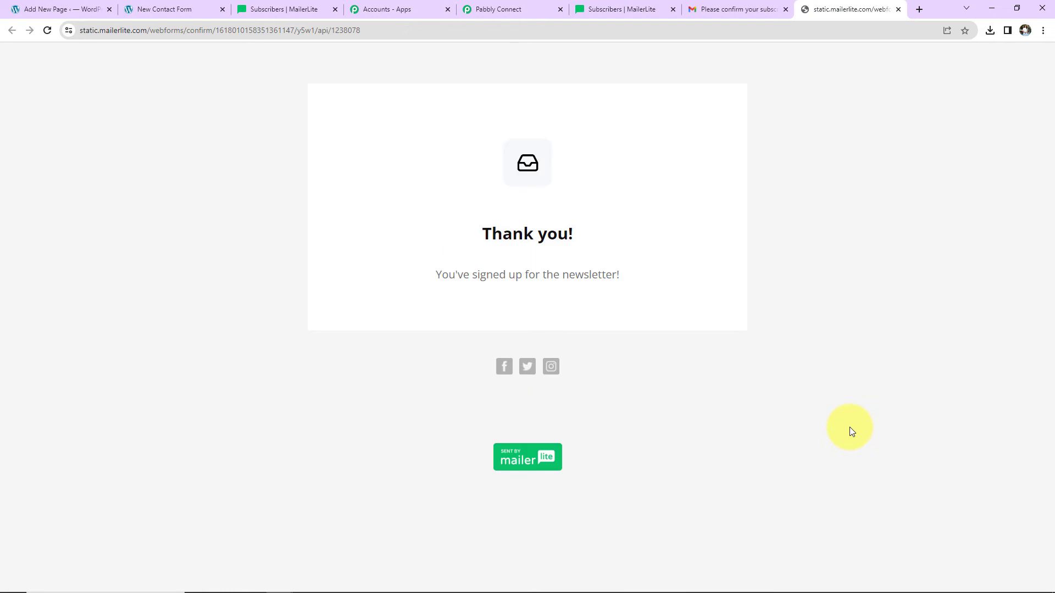
Return to MailerLite, reload the Subscribers page, and list the active subscribers to check for the confirmed test contact
click(278, 9)
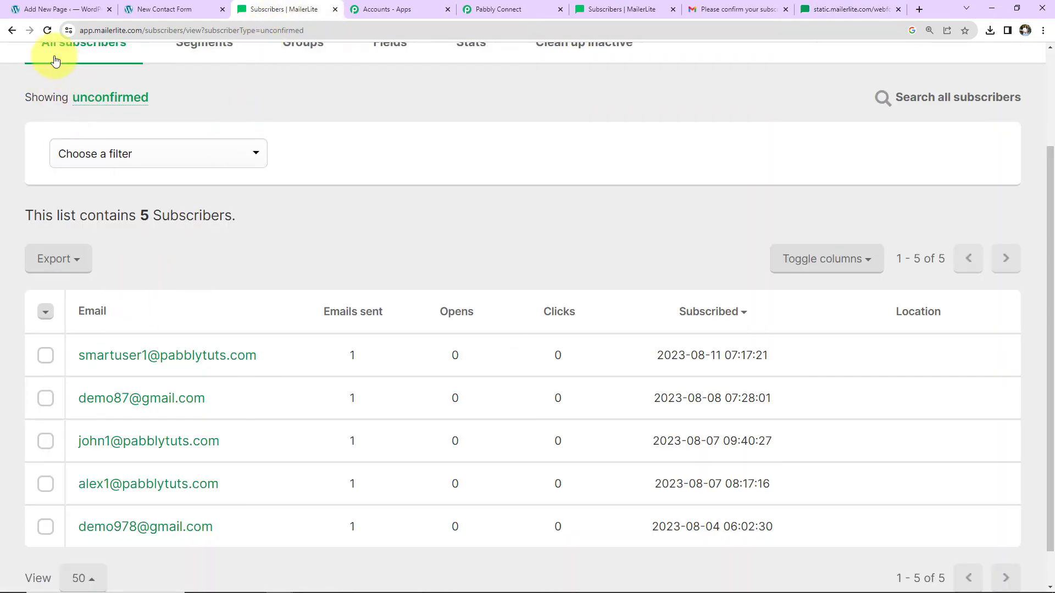
click(47, 29)
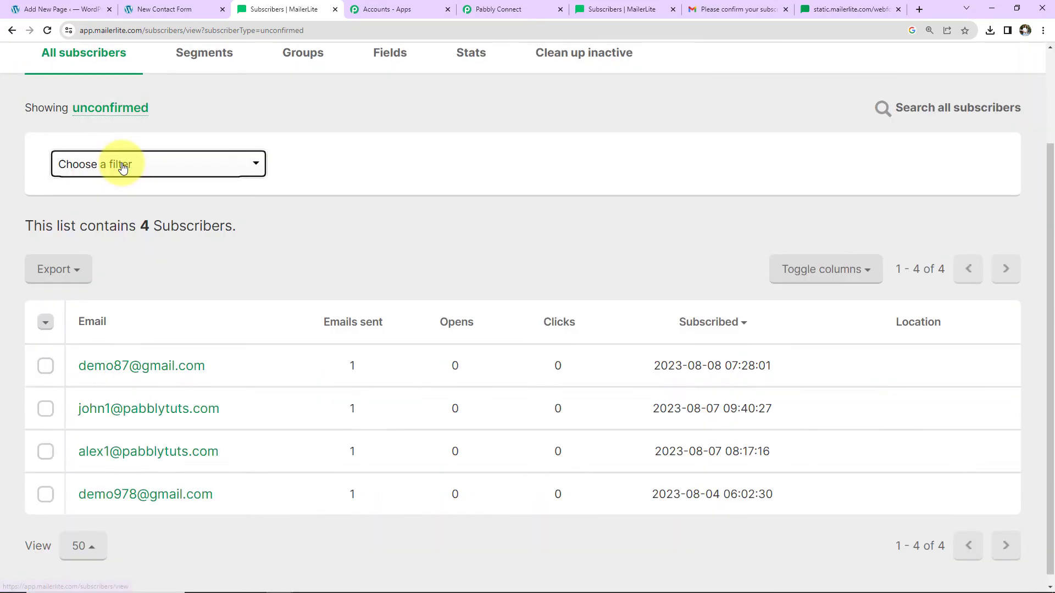
click(122, 167)
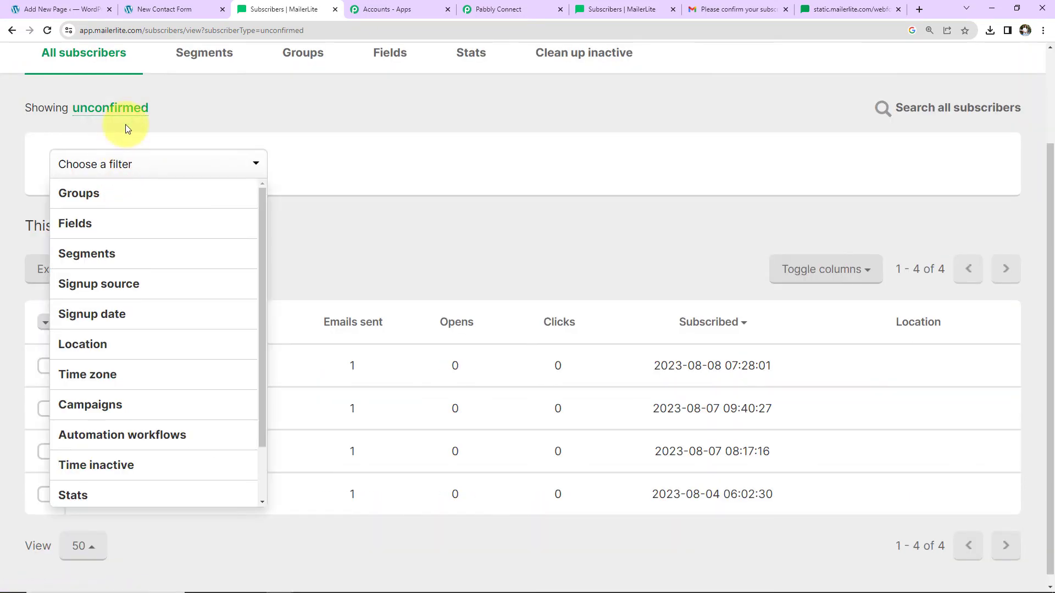
click(118, 109)
click(129, 139)
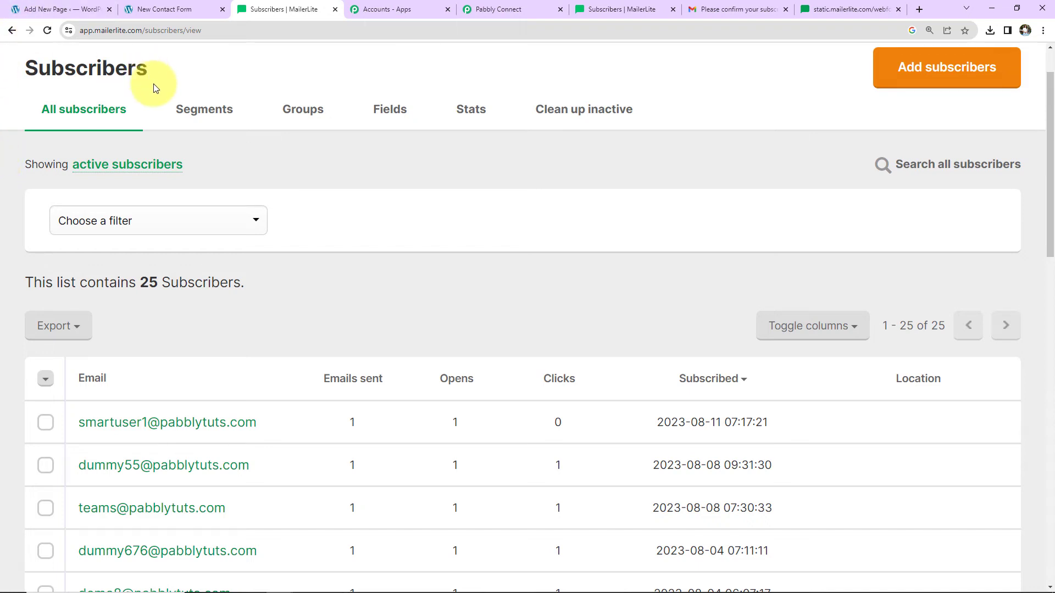
Fill the WordPress New Contact Form with a saved demo contact's details, adding 123 to the last name and to the email's username
click(155, 9)
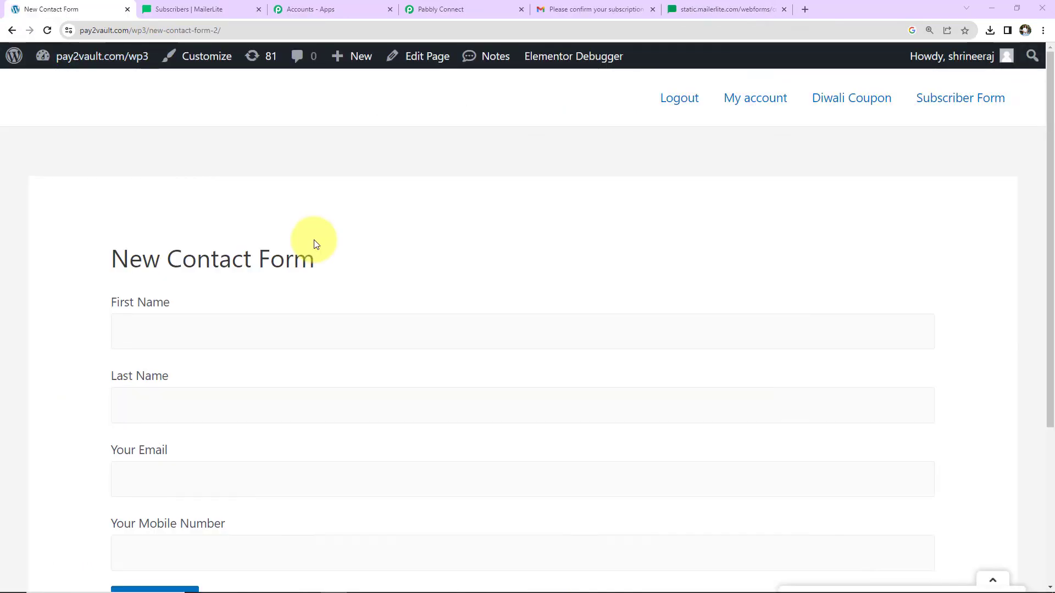
scroll(223, 209, down, 2)
click(225, 200)
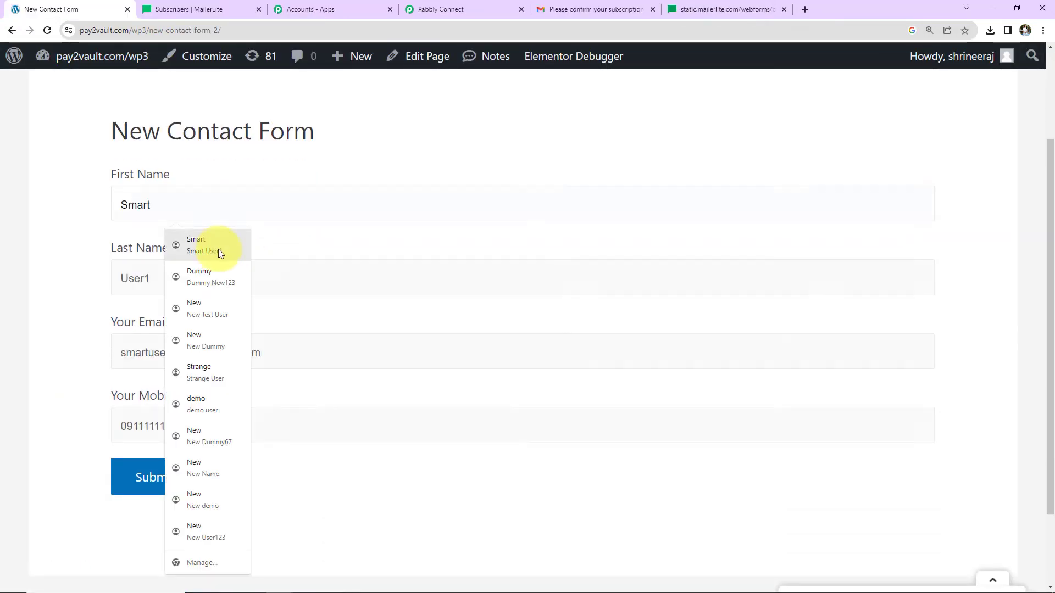
click(193, 377)
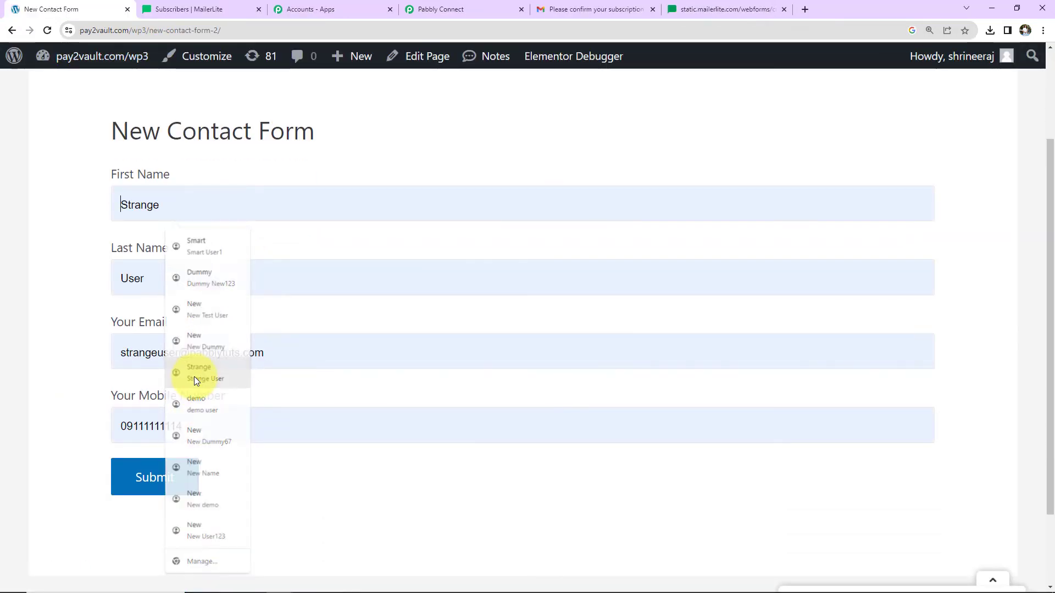
click(160, 280)
text(123)
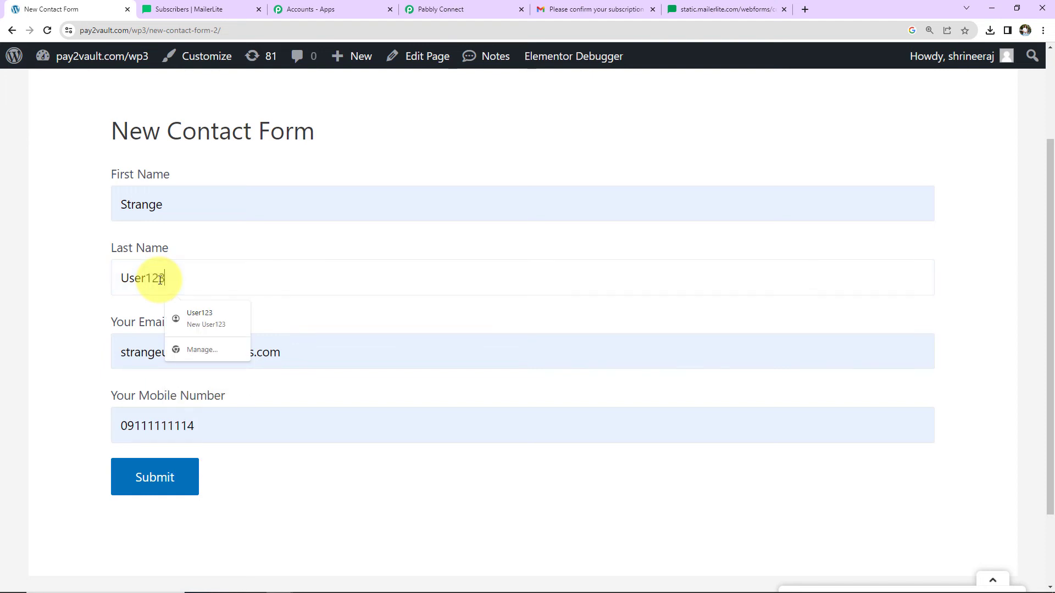
click(151, 349)
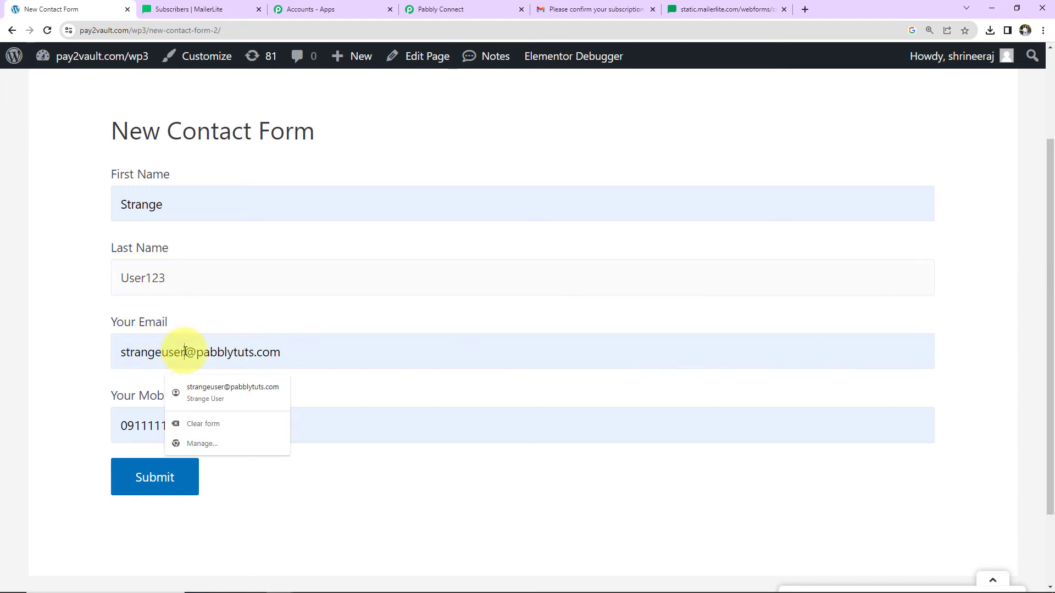
click(186, 352)
text(123)
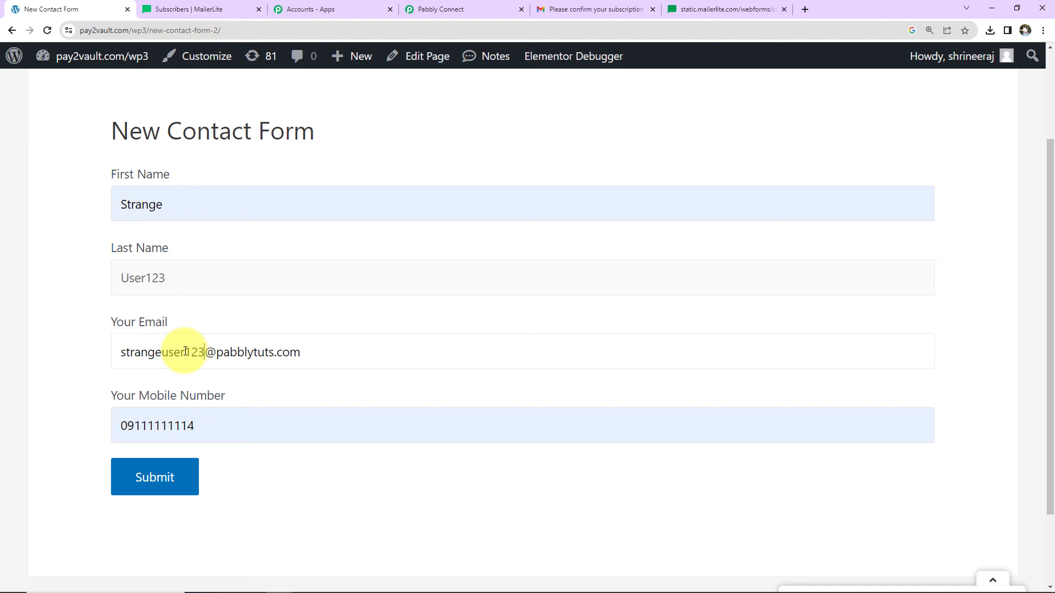
Replace the leading 0 of the mobile number with the country code +91 and submit the contact form
click(130, 422)
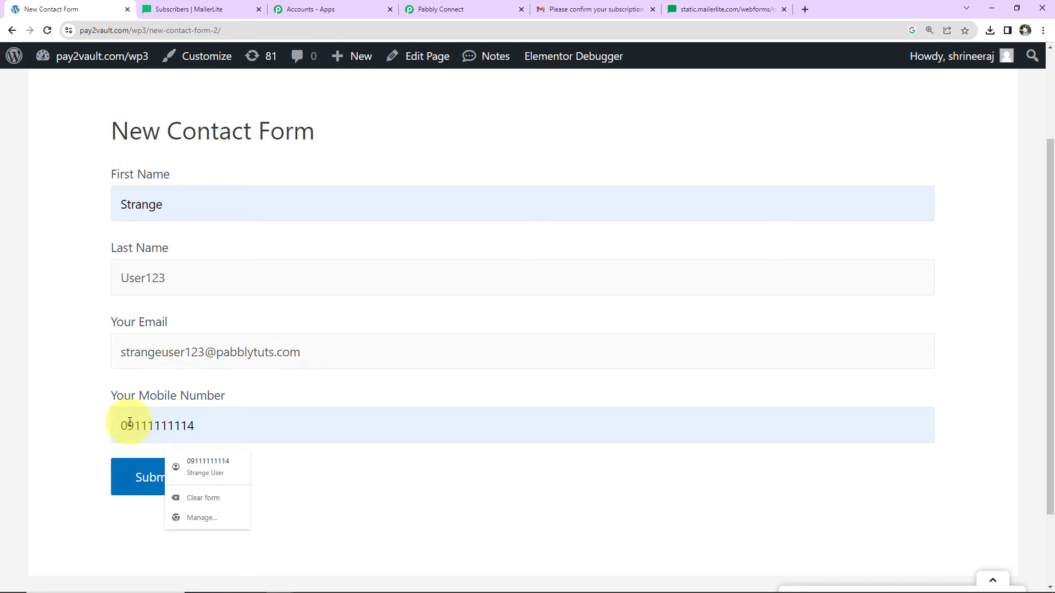
key(BackSpace)
text(+91)
click(152, 468)
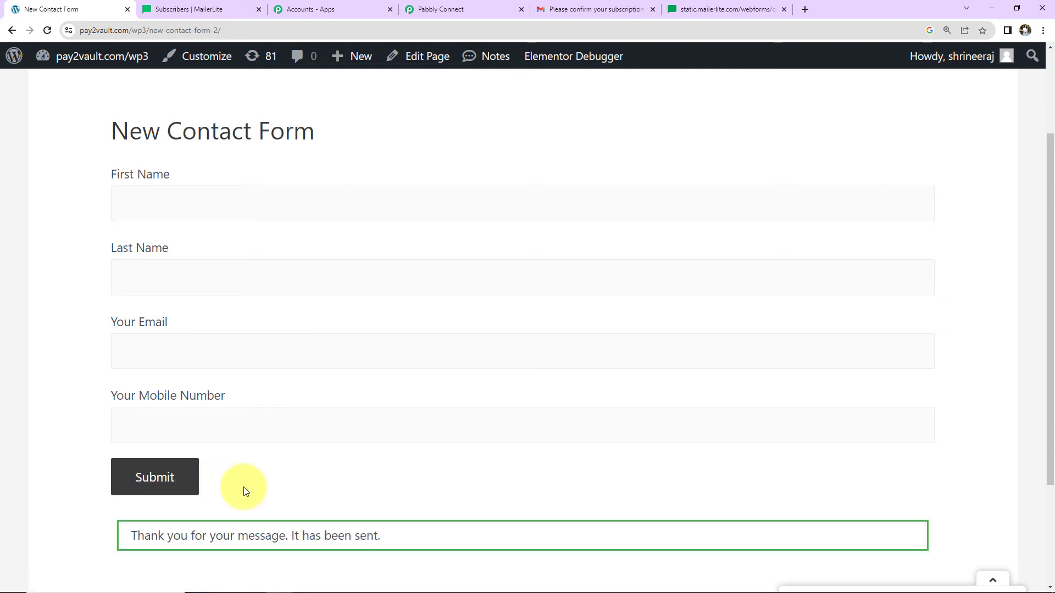
Switch to MailerLite, reload the Subscribers page, and check the unconfirmed subscribers for the newly submitted contact
click(196, 10)
scroll(153, 159, up, 6)
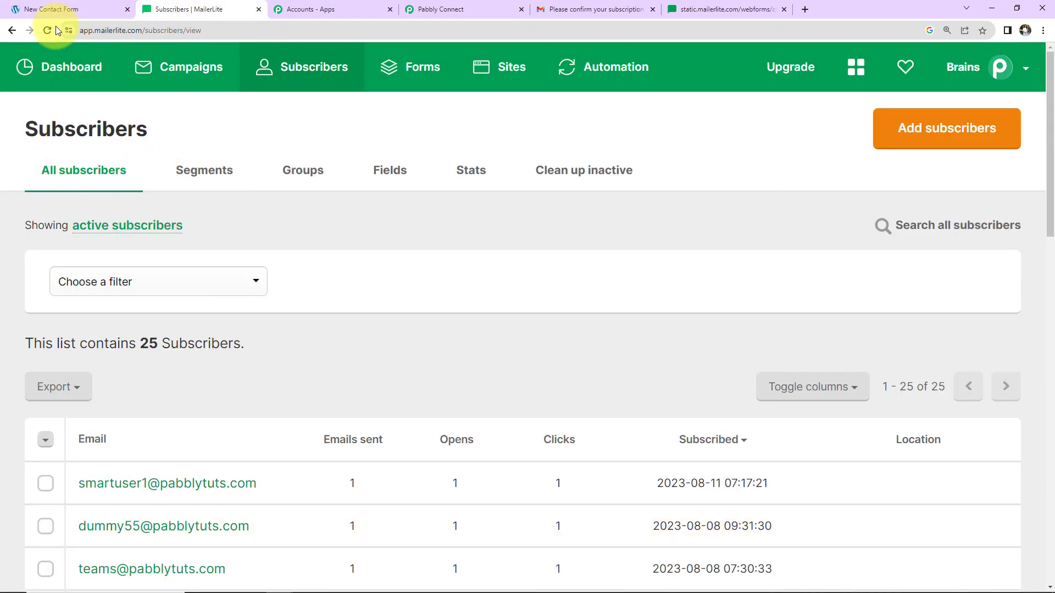
click(48, 29)
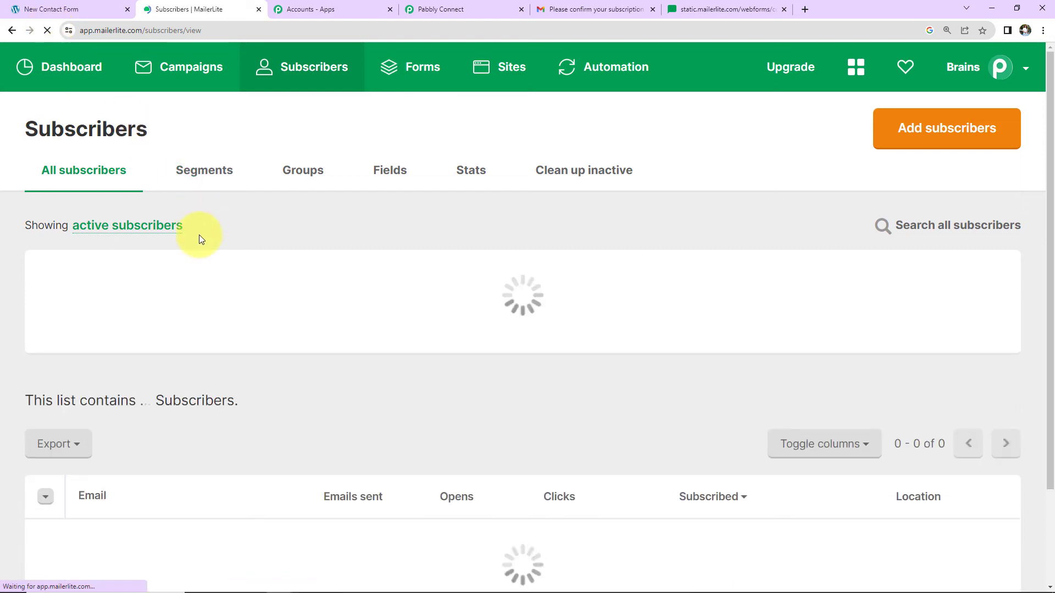
click(132, 225)
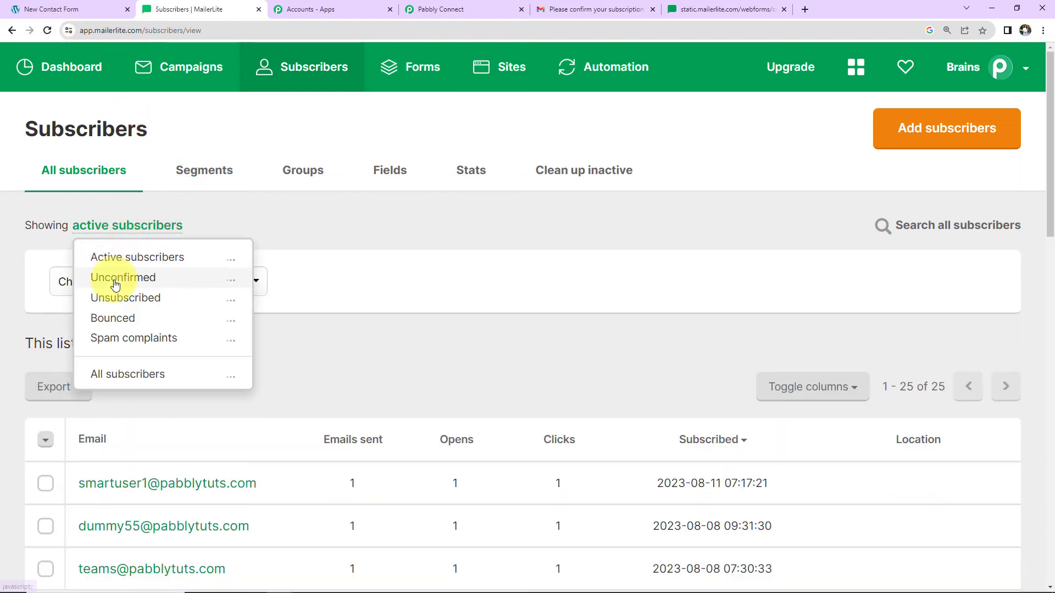
click(115, 284)
scroll(356, 350, down, 2)
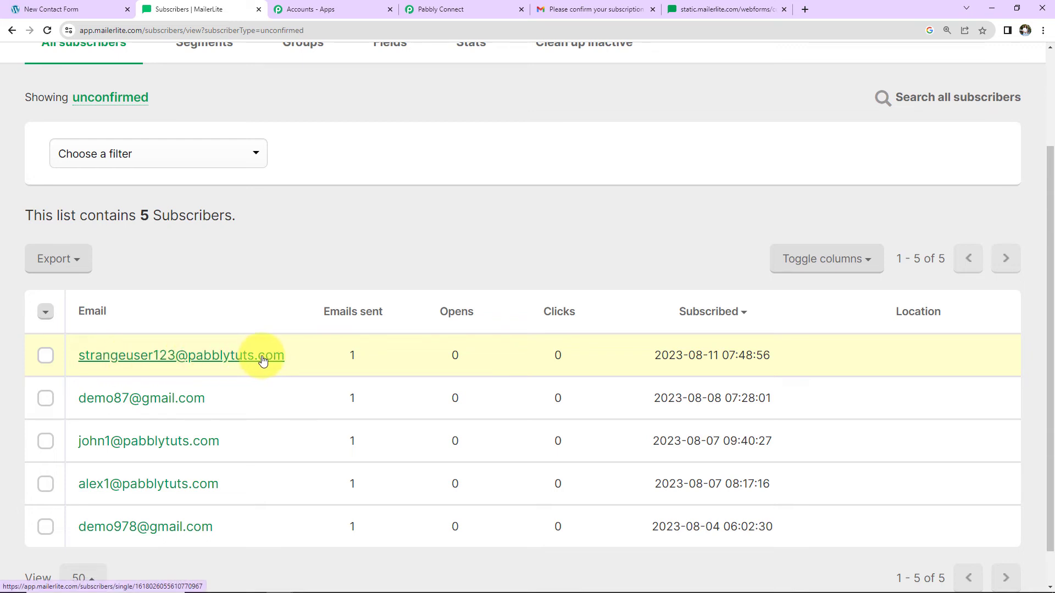
Switch to Gmail, open the newest "Please confirm your subscription" email from Brains, and confirm the second test contact's email address
click(596, 9)
click(43, 135)
click(50, 9)
click(571, 11)
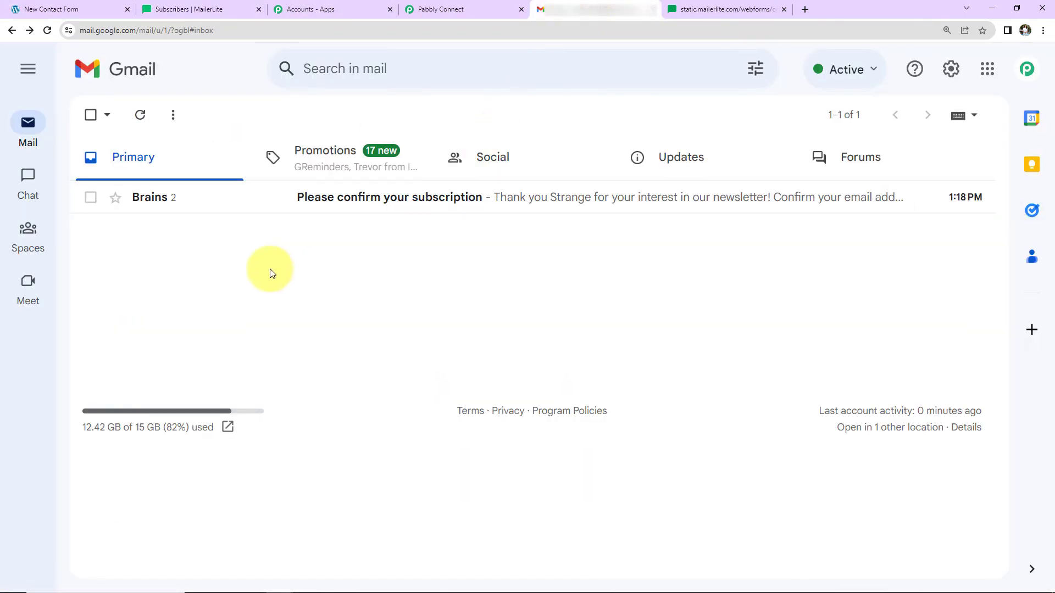
click(327, 201)
scroll(557, 331, down, 5)
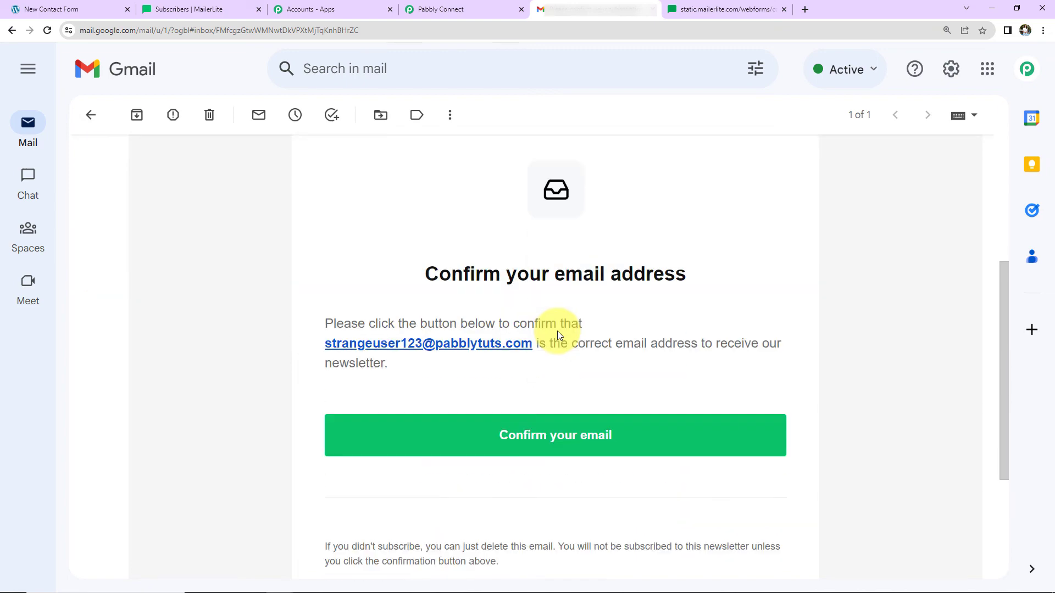
click(502, 450)
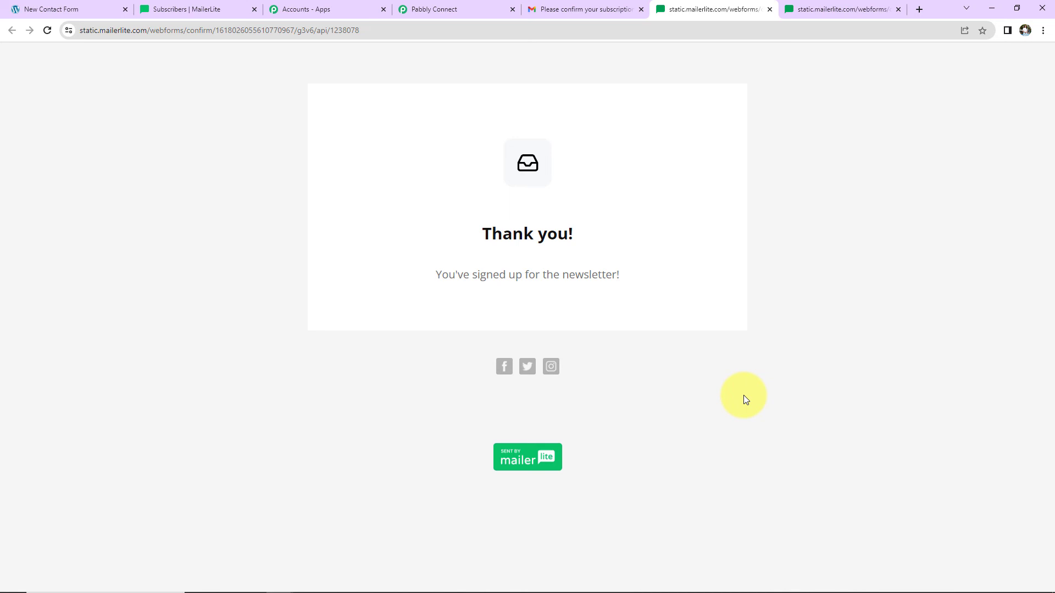
Switch to MailerLite and show the active subscribers instead of the unconfirmed ones to check for the second test contact
click(192, 15)
scroll(138, 196, up, 3)
click(108, 230)
click(132, 254)
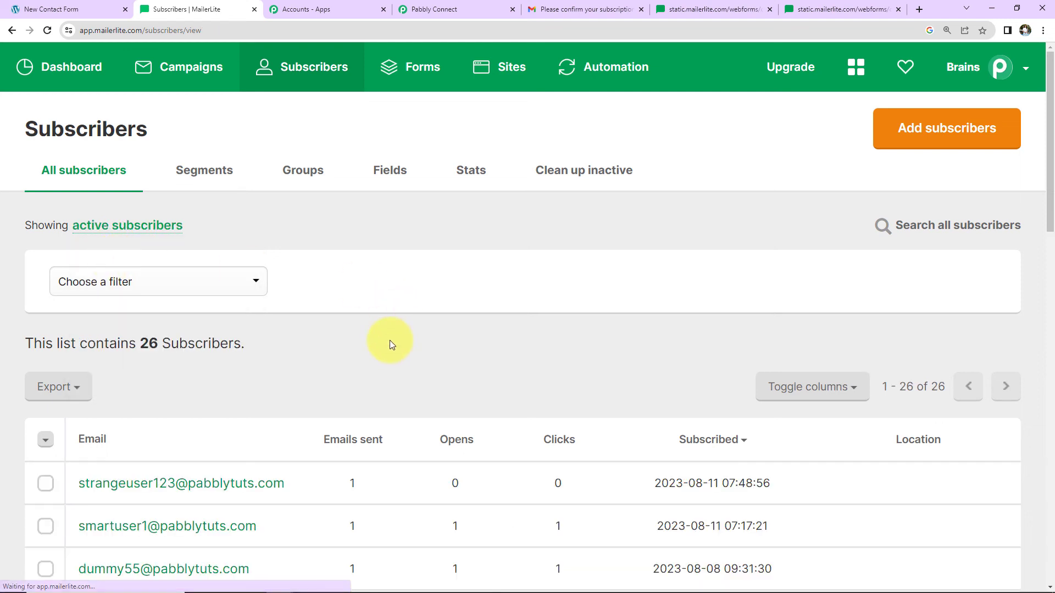
scroll(390, 344, down, 2)
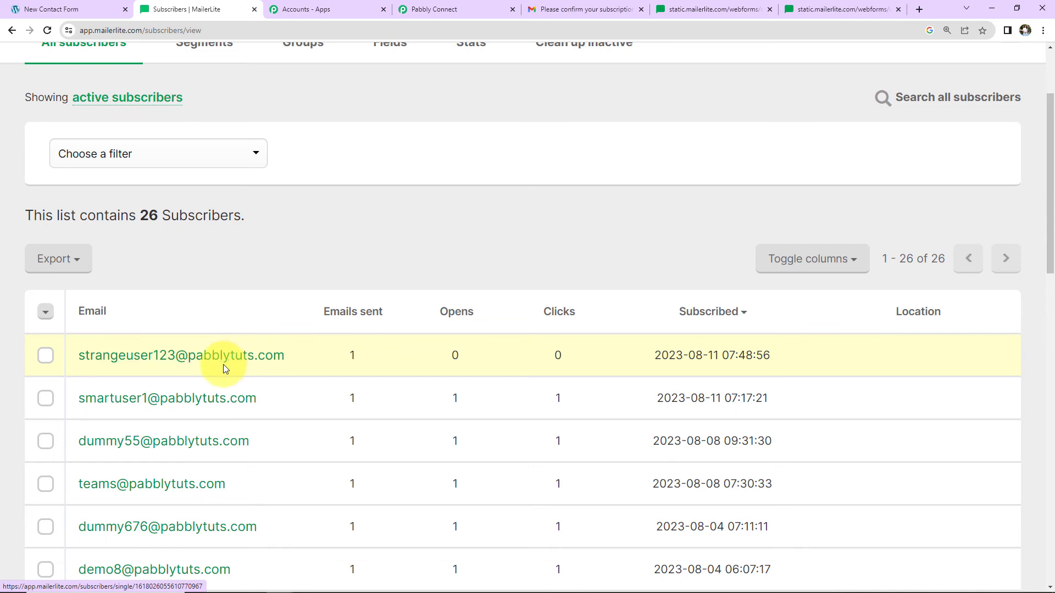
Switch to the Pabbly Connect workflow and collapse the MailerLite Classic action step
click(435, 9)
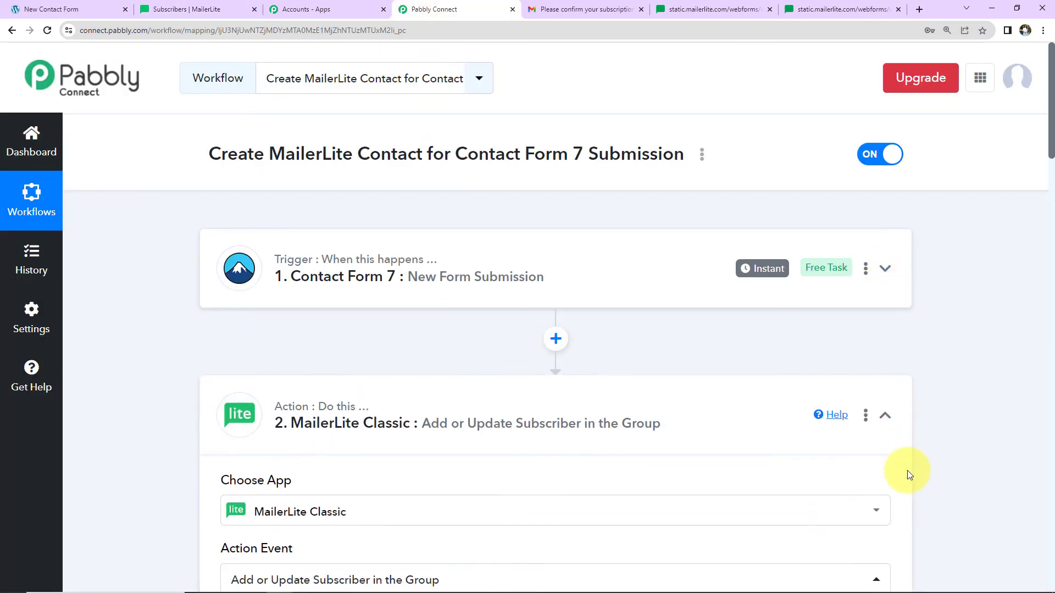
click(884, 416)
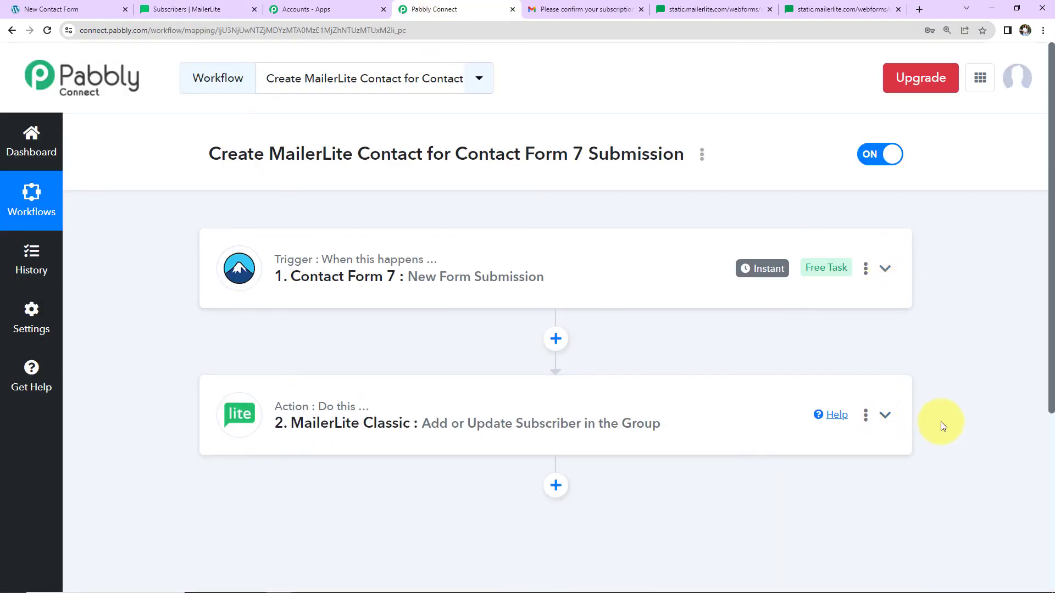